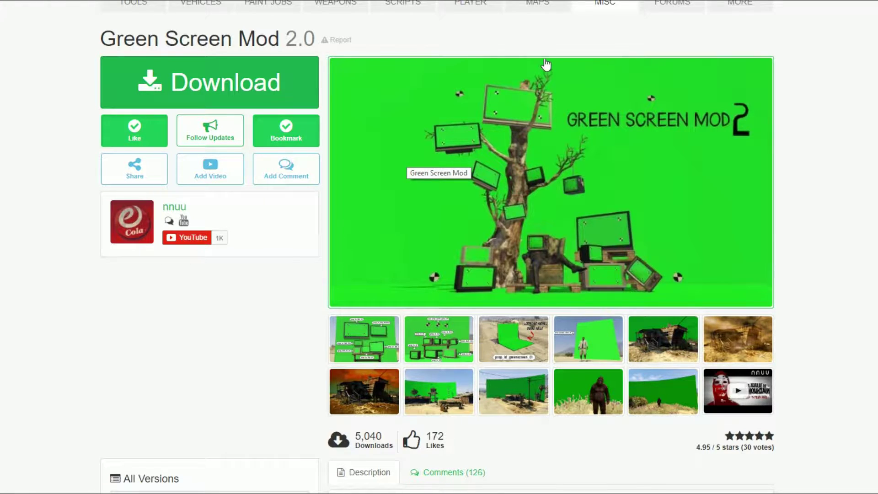
- Review the Green Screen Mod 2.0 page, including its version list, description and installation notes
scroll(445, 188, "down", 5)
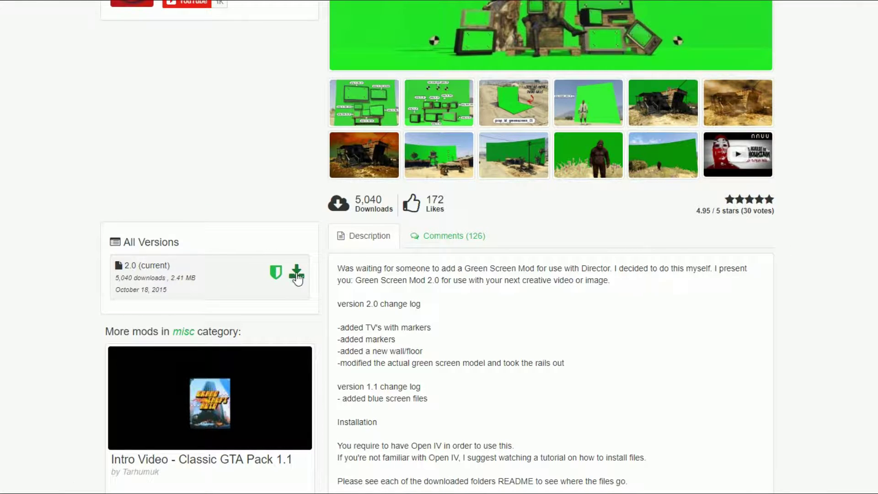
scroll(594, 192, "up", 6)
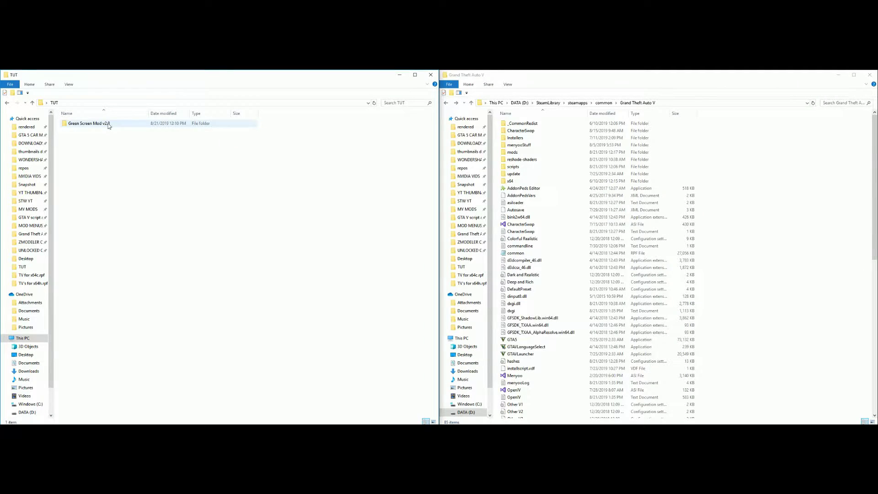
- Locate the Green Screen Mod v2.0 folder and the game's mods folder, and minimize the Grand Theft Auto V window to reach OpenIV
left_click(108, 124)
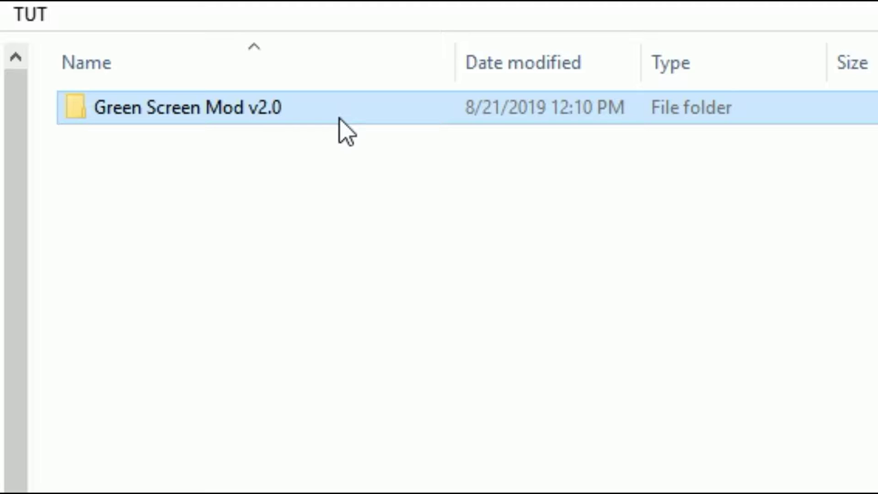
mouse_move(208, 109)
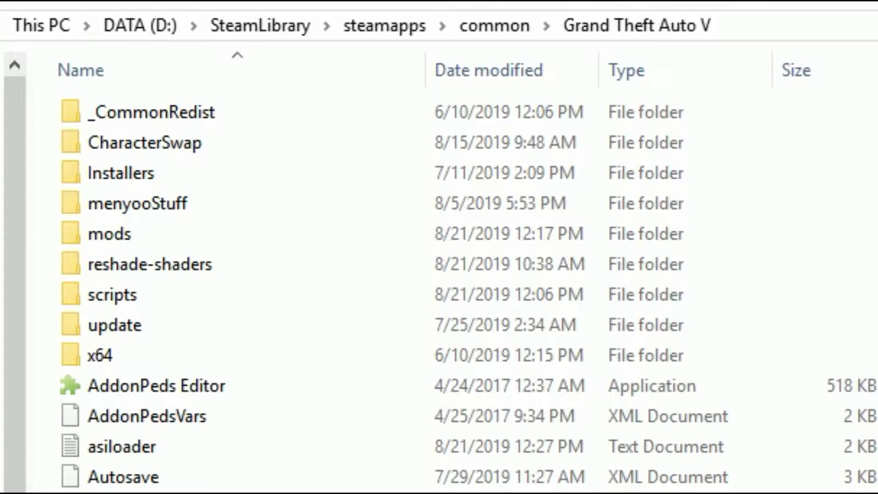
left_click(262, 237)
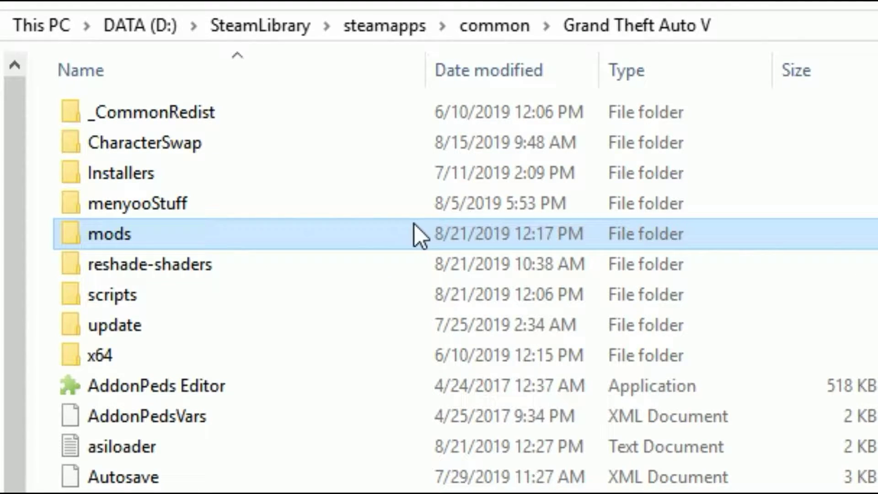
mouse_move(417, 229)
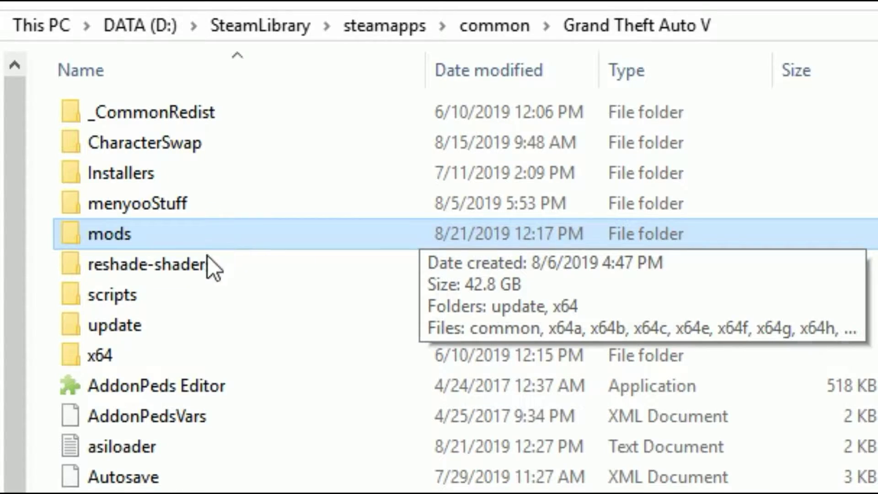
mouse_move(139, 241)
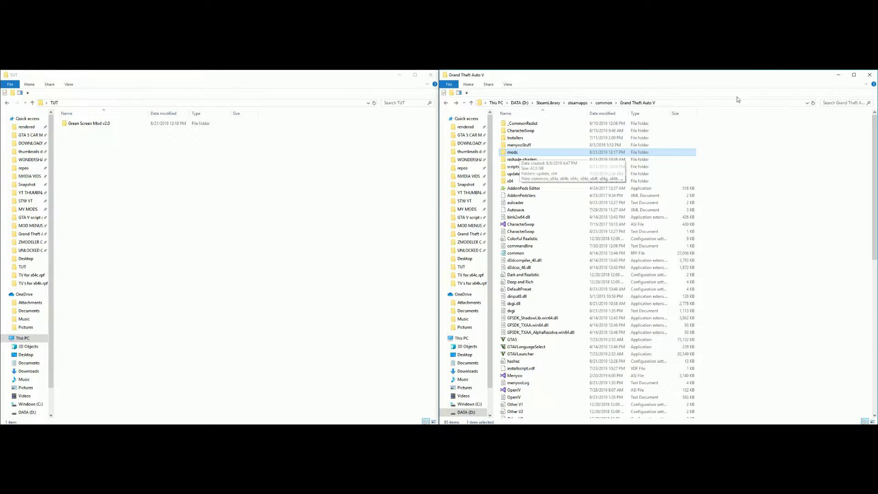
left_click(838, 75)
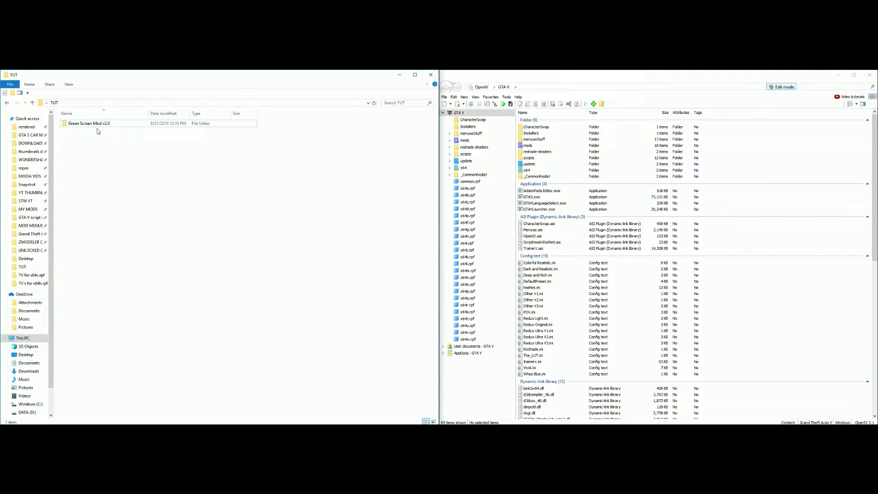
- Open the int_lev_des_greenscreen folder inside green_screens of the Green Screen Mod v2.0 folder
left_click(81, 123)
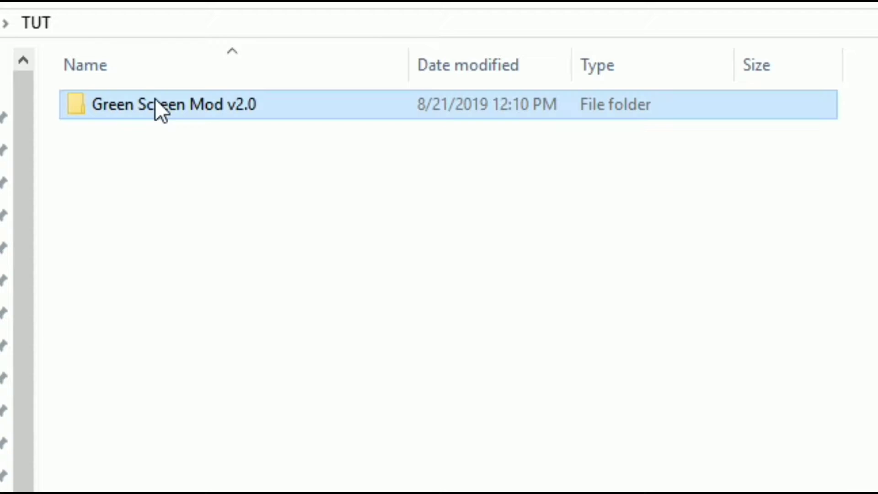
double_click(278, 104)
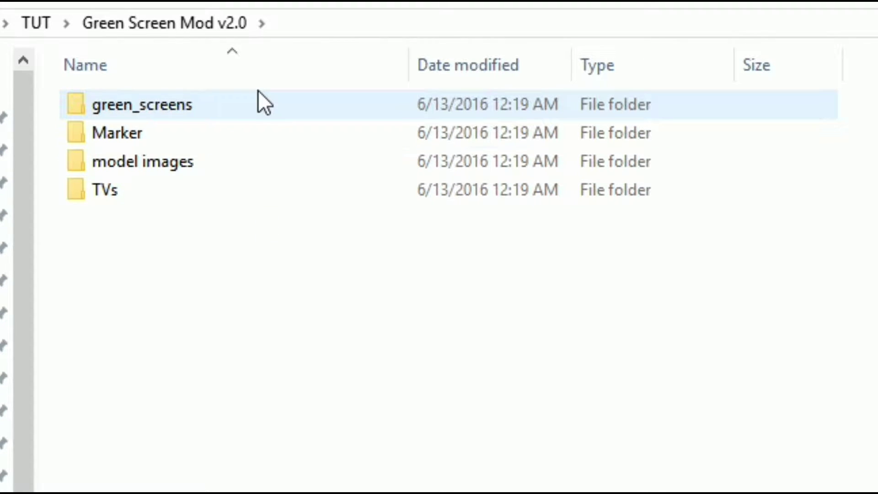
left_click(283, 99)
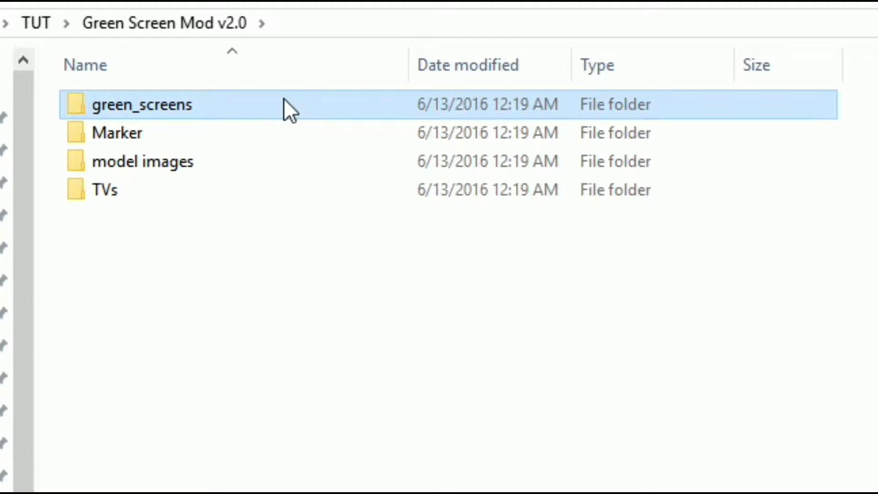
double_click(249, 103)
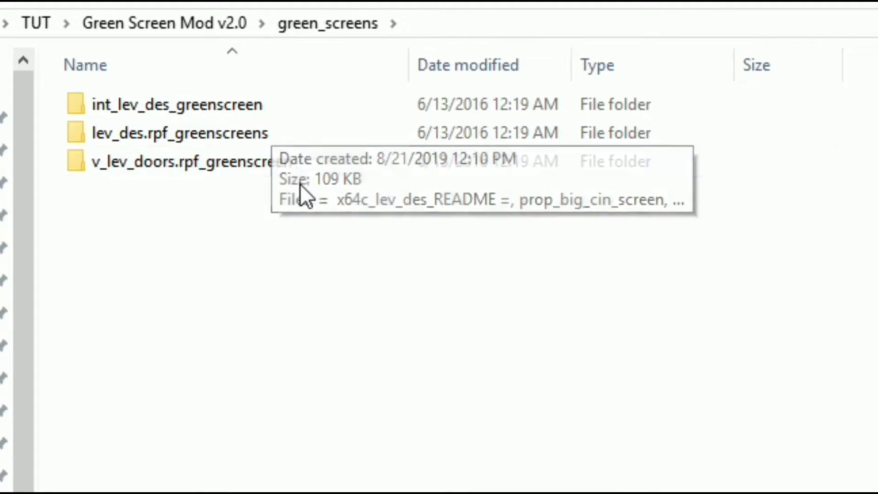
left_click(280, 106)
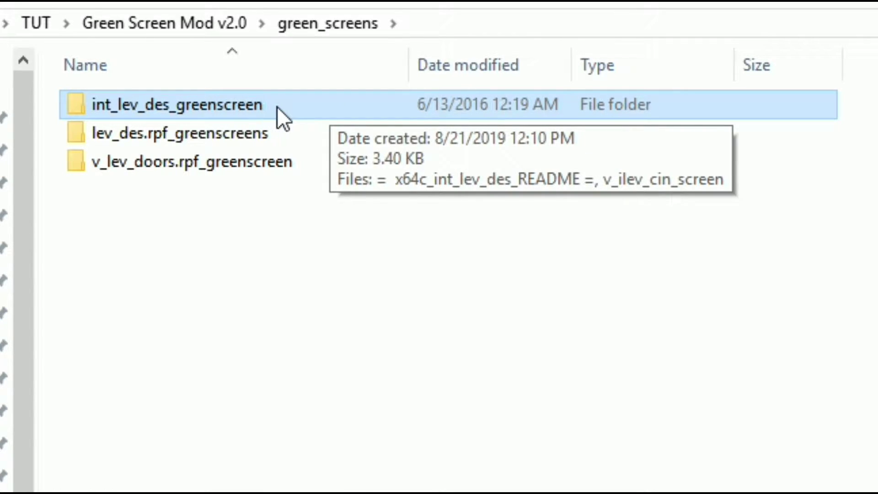
double_click(311, 102)
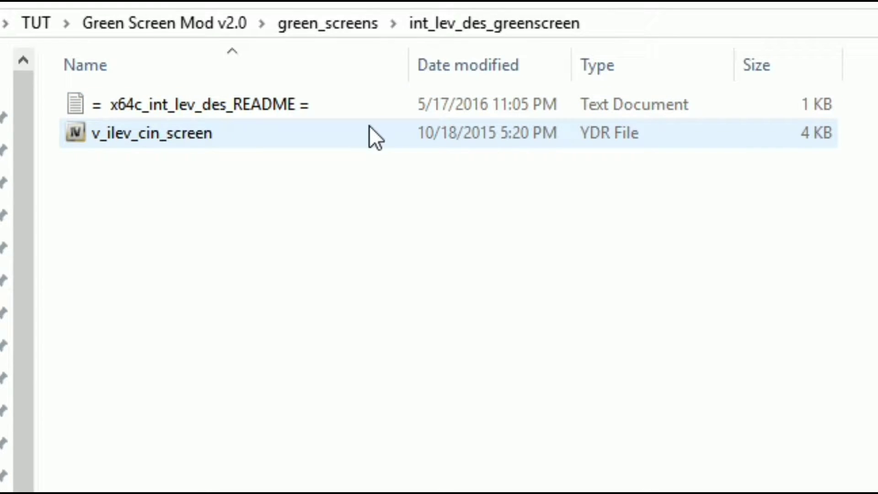
- Open the x64c_int_lev_des_README file and highlight the install path it gives
left_click(336, 103)
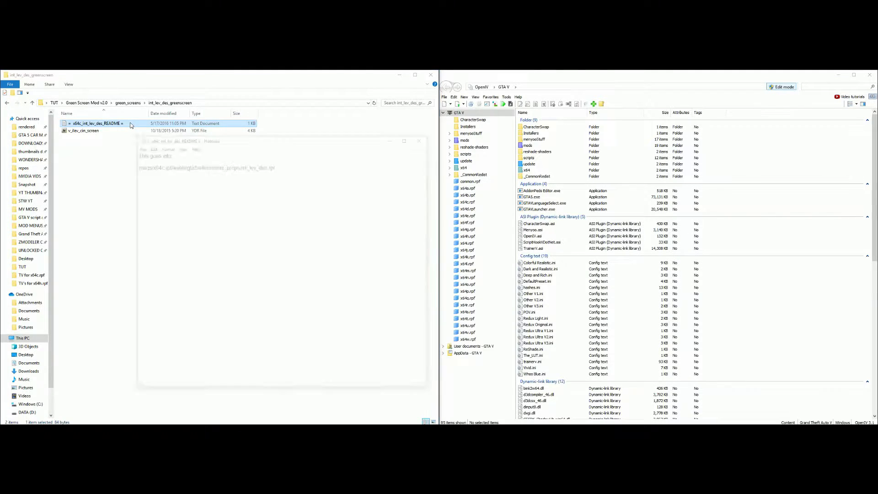
double_click(337, 103)
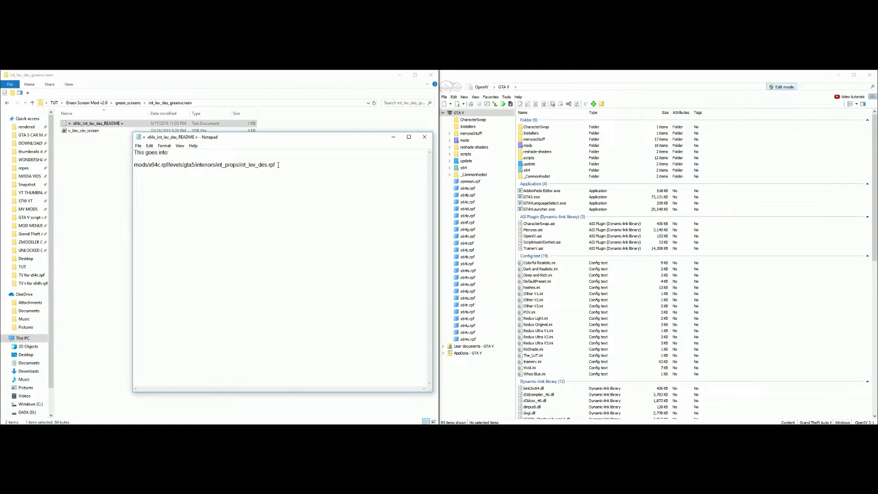
left_click_drag(278, 166, 137, 165)
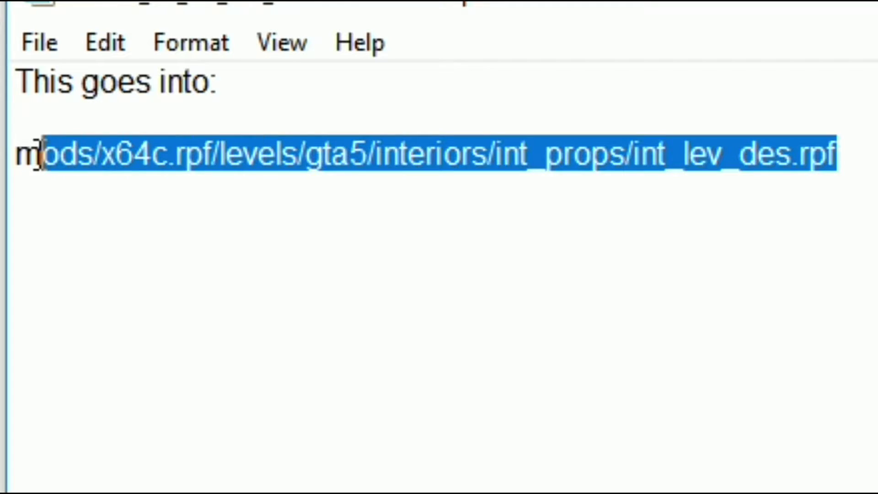
left_click_drag(36, 154, 16, 155)
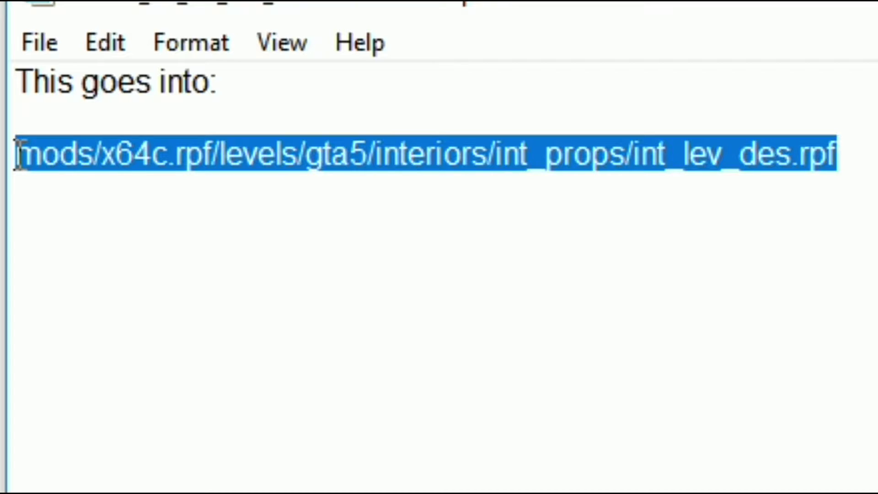
left_click(872, 161)
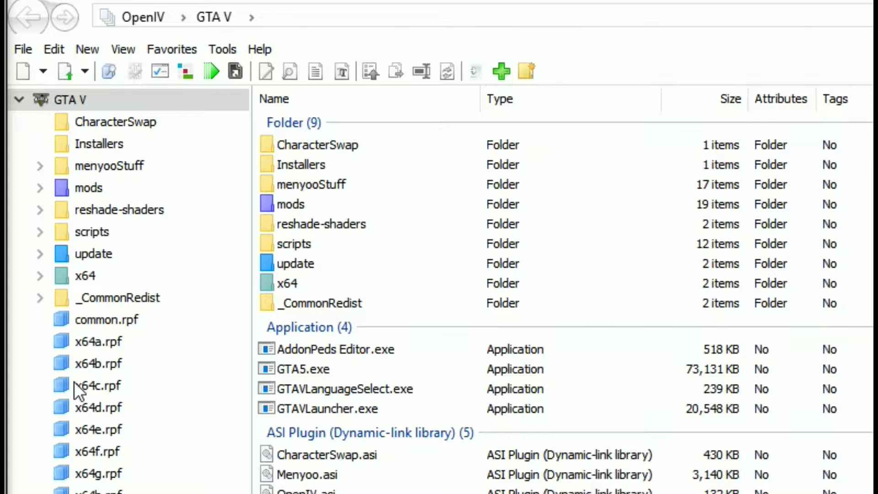
- In OpenIV, open the mods folder's copy of x64c.rpf and browse to levels/gta5/interiors/int_props/int_lev_des.rpf
left_click(105, 386)
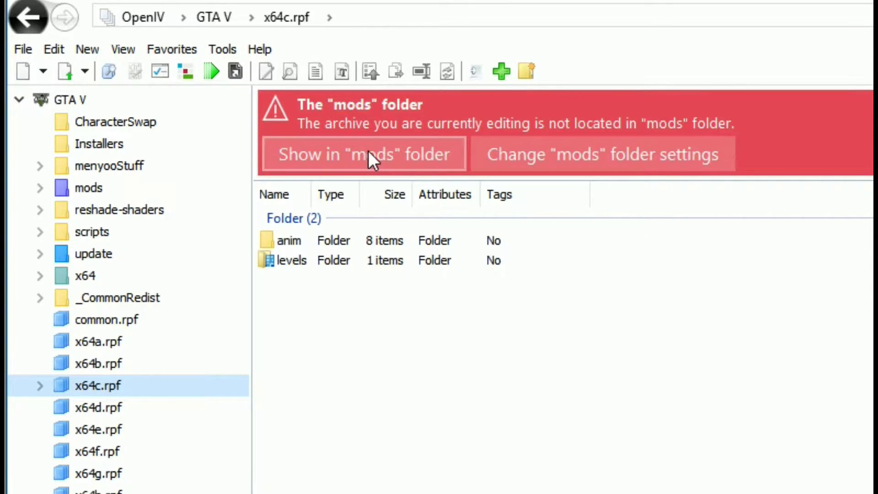
left_click(341, 150)
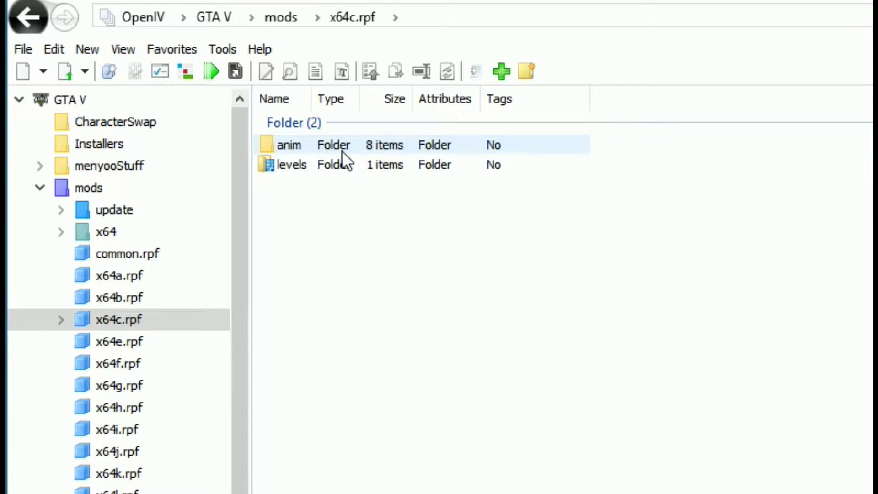
left_click(319, 164)
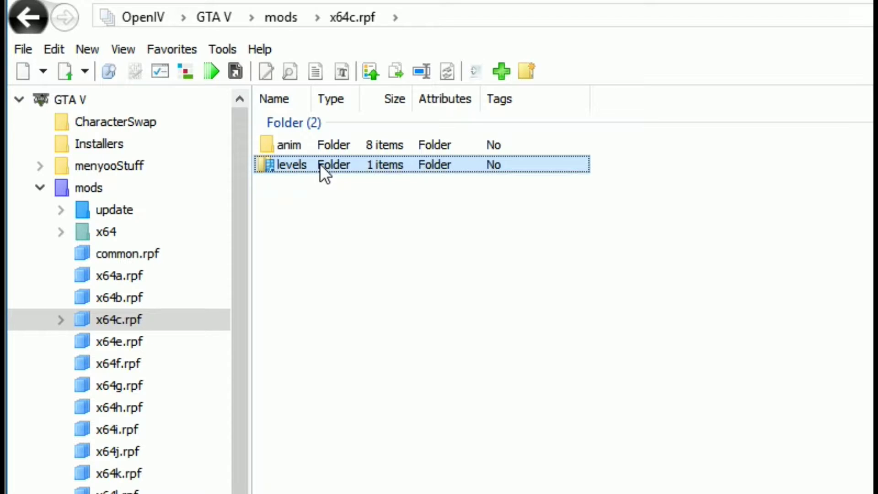
double_click(319, 164)
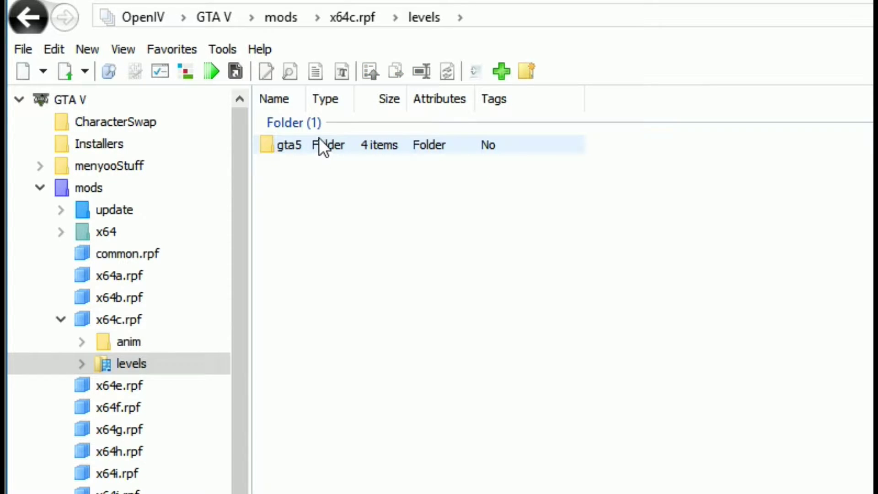
left_click(321, 144)
double_click(332, 144)
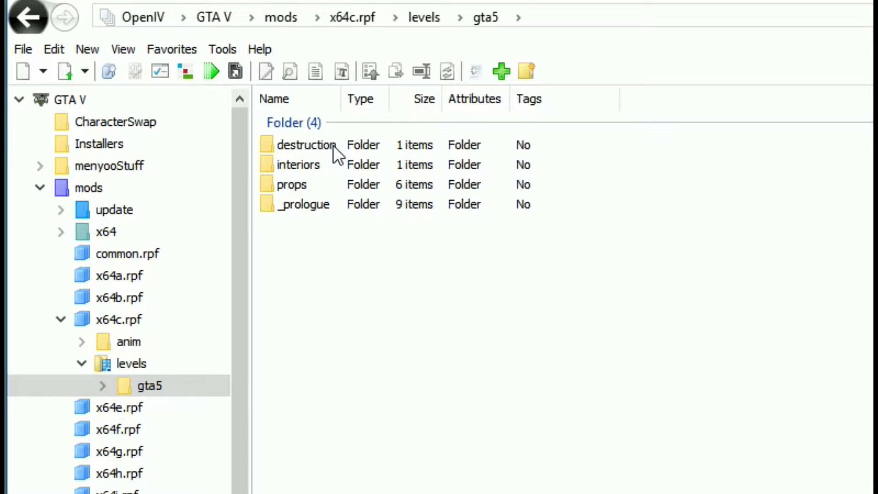
double_click(330, 166)
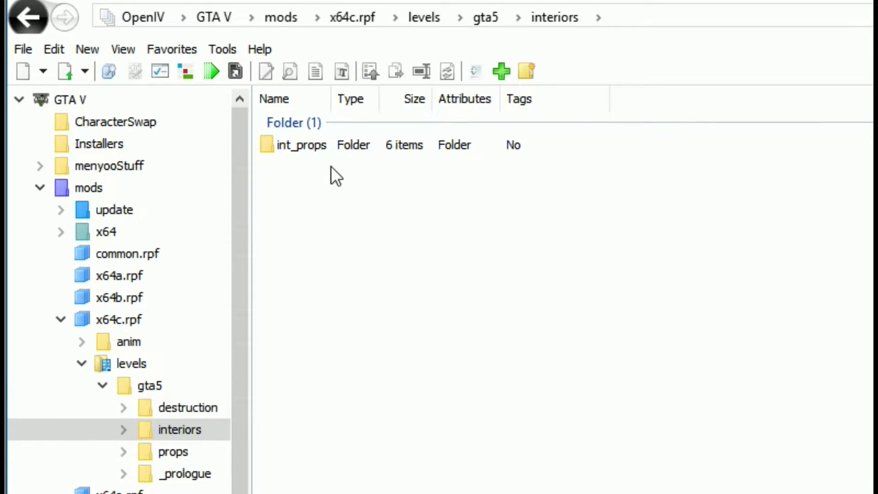
left_click(323, 142)
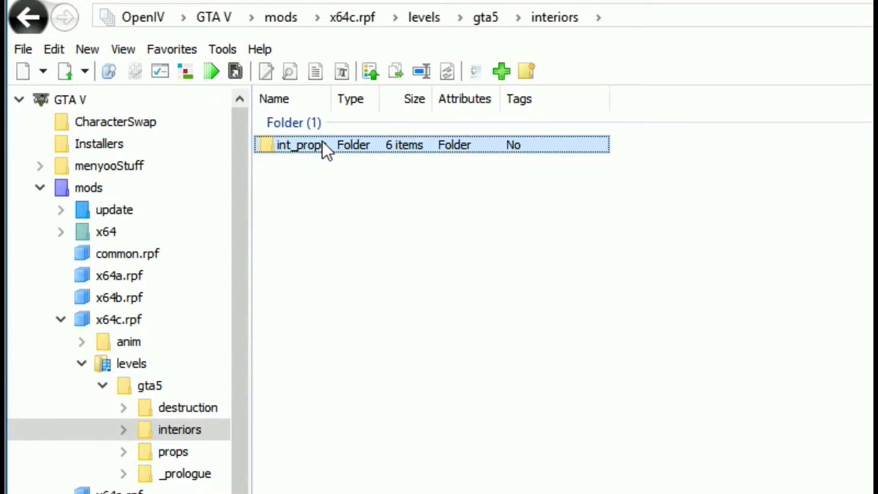
double_click(346, 145)
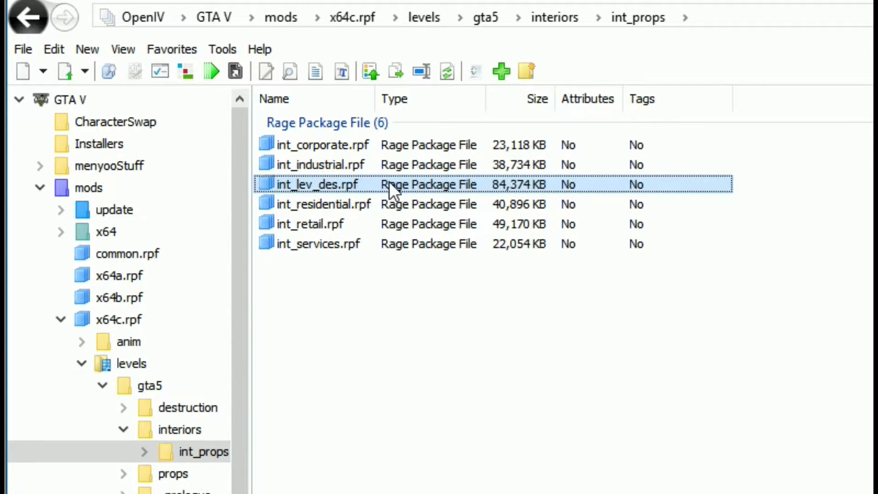
double_click(381, 182)
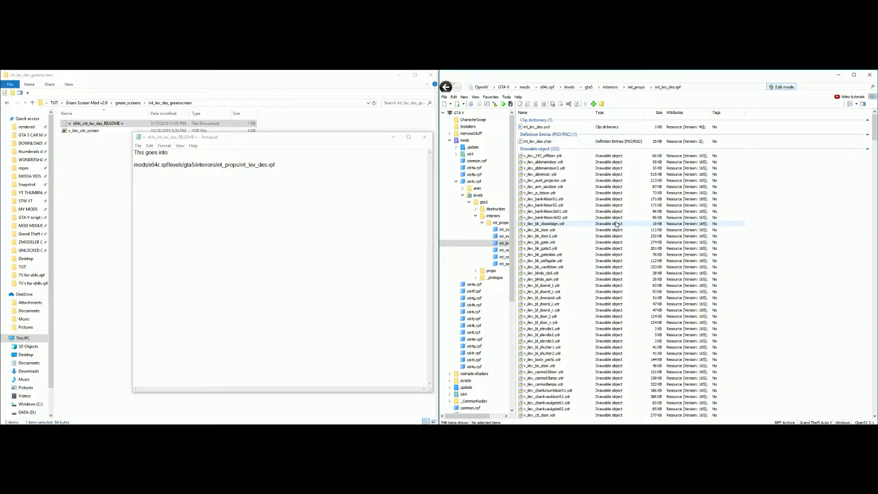
- Close the README and add the v_ilev_cin_screen file to the open int_lev_des.rpf archive
left_click(424, 137)
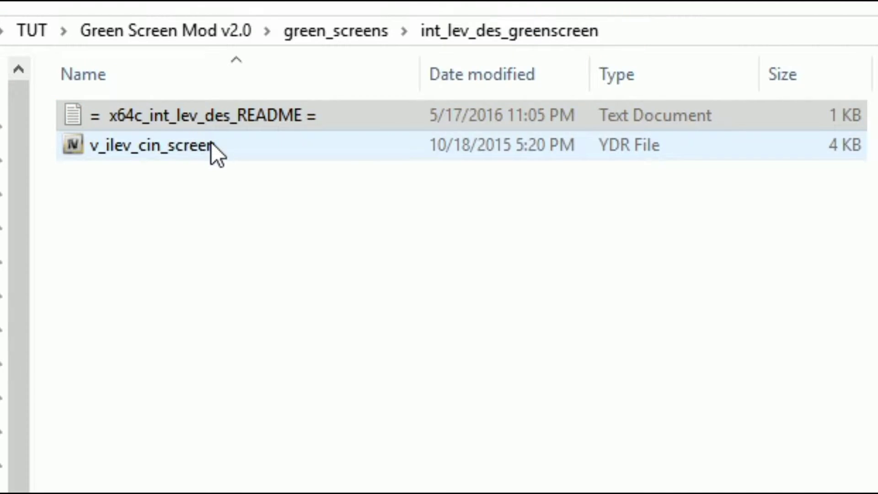
left_click(211, 142)
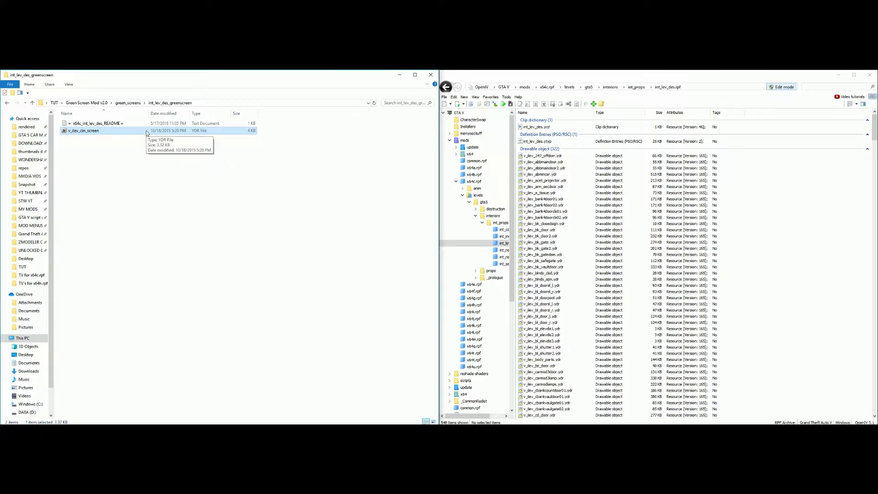
left_click_drag(150, 134, 746, 292)
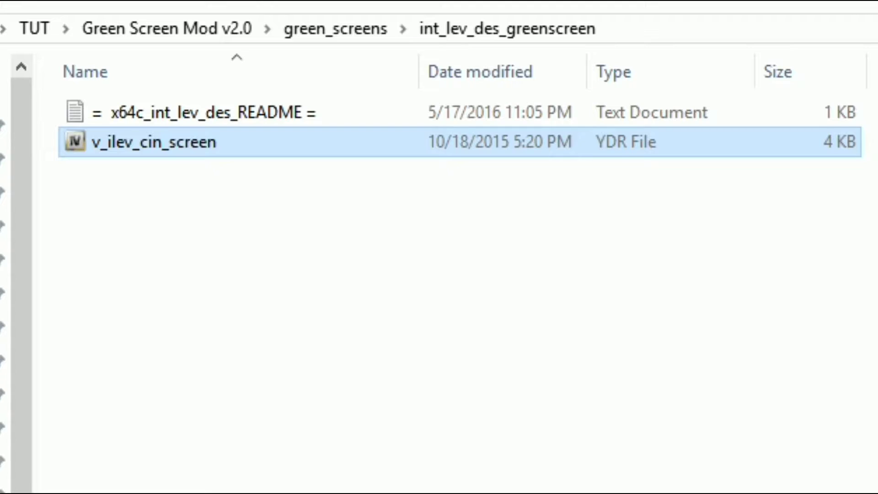
- Return to the green_screens folder and open its lev_des.rpf_greenscreens subfolder
left_click(7, 103)
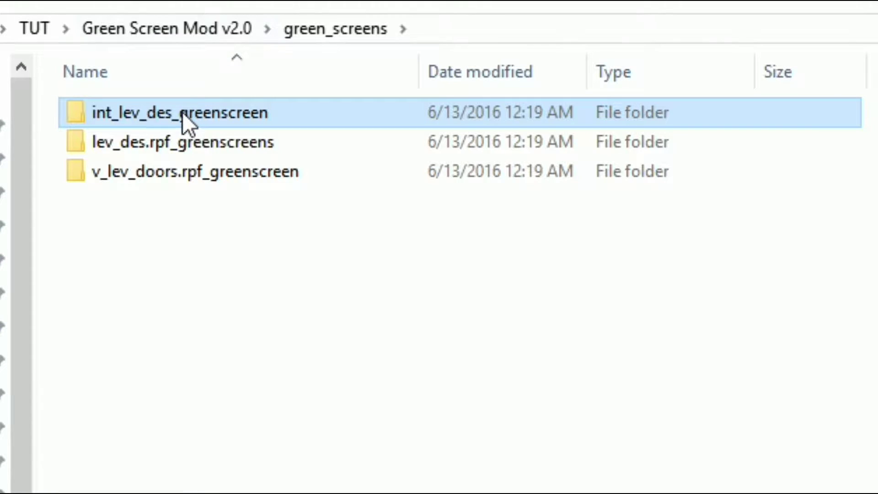
left_click(213, 144)
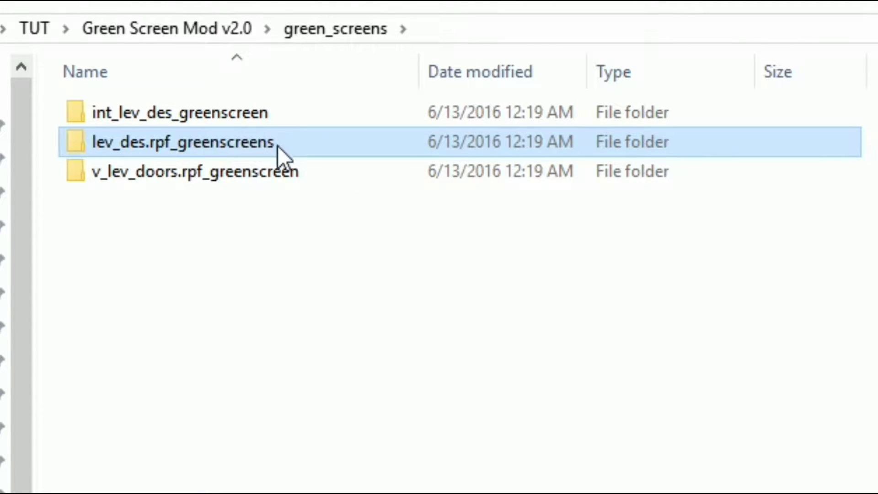
double_click(231, 145)
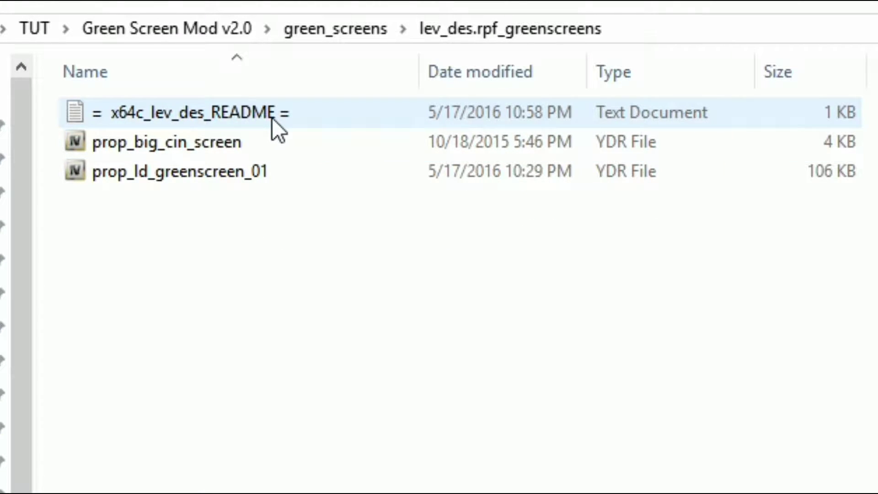
- Open the x64c_lev_des_README file and highlight the install path for the two files
left_click(272, 117)
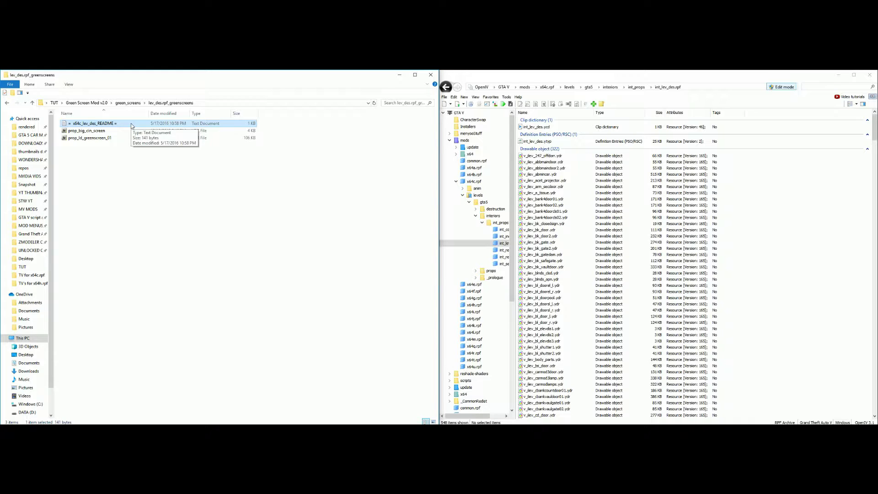
double_click(348, 113)
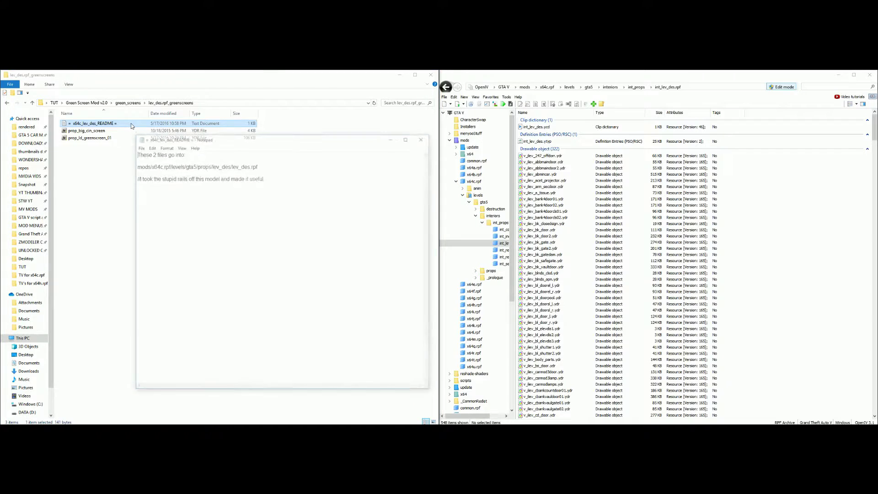
left_click(237, 153)
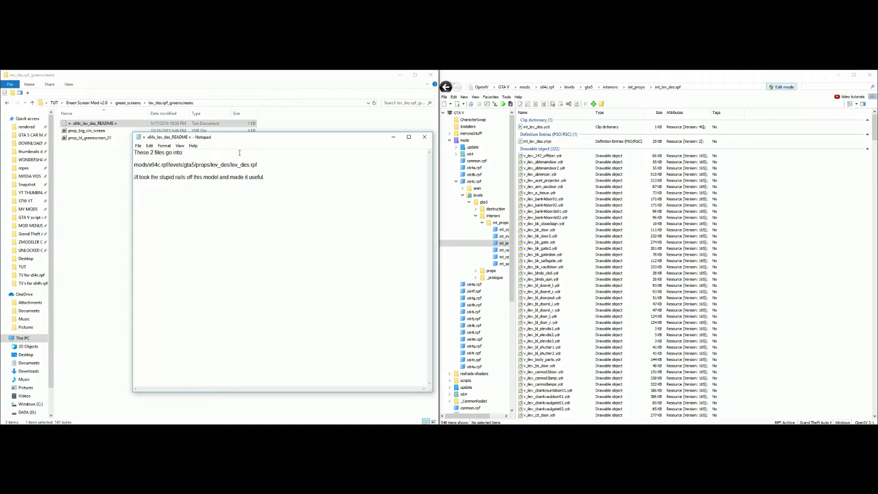
left_click_drag(266, 166, 135, 168)
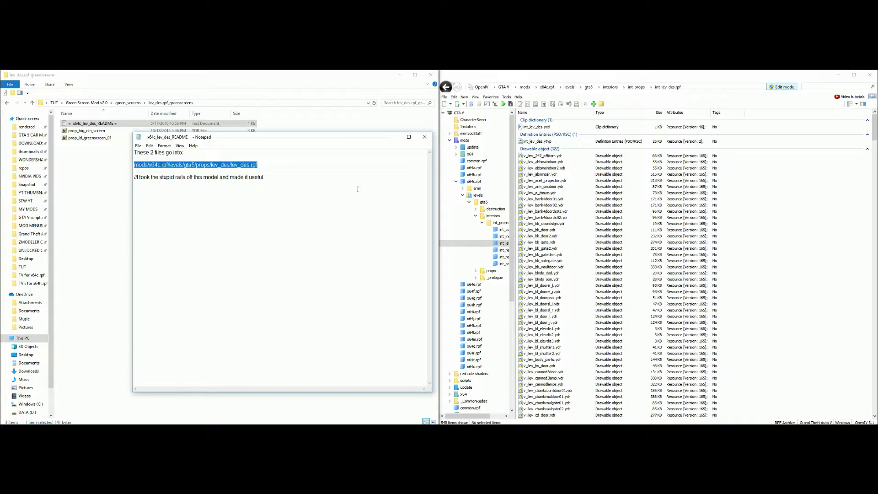
- In OpenIV, close all archives to return to the GTA V root and collapse the mods folder in the tree
left_click(445, 97)
left_click(470, 172)
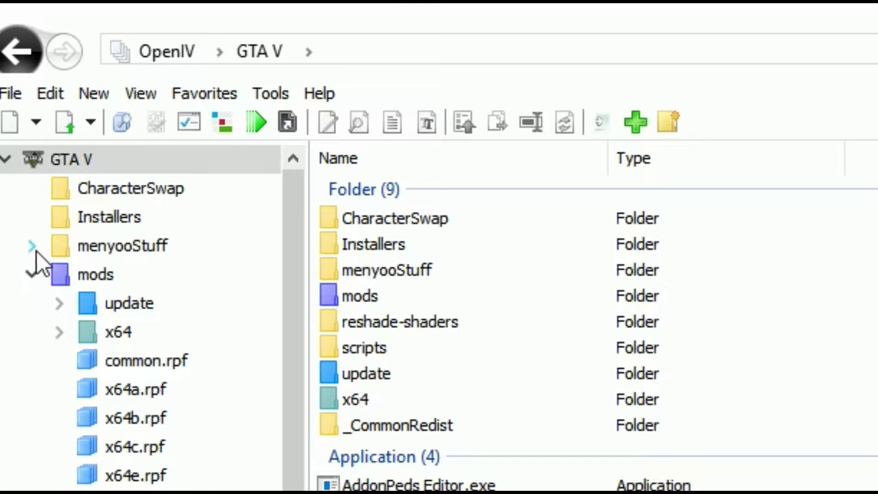
left_click(40, 274)
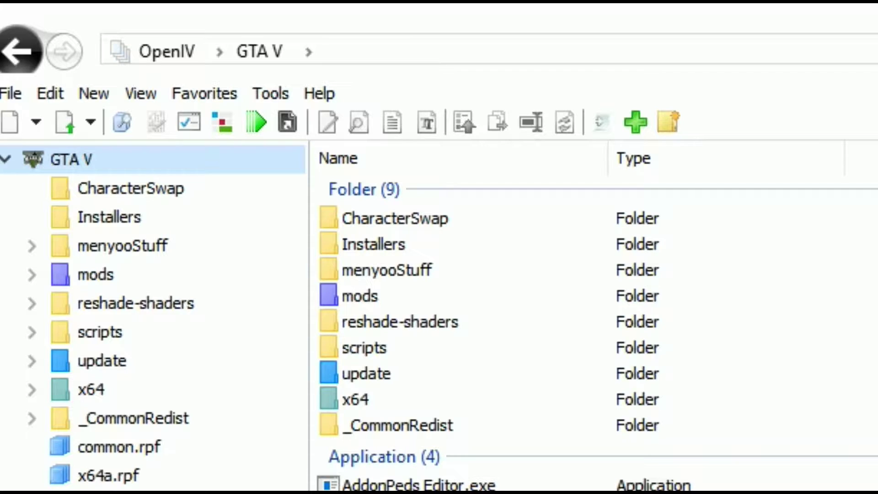
- Open the mods folder's copy of x64c.rpf and browse to its levels/gta5 folder
left_click(412, 296)
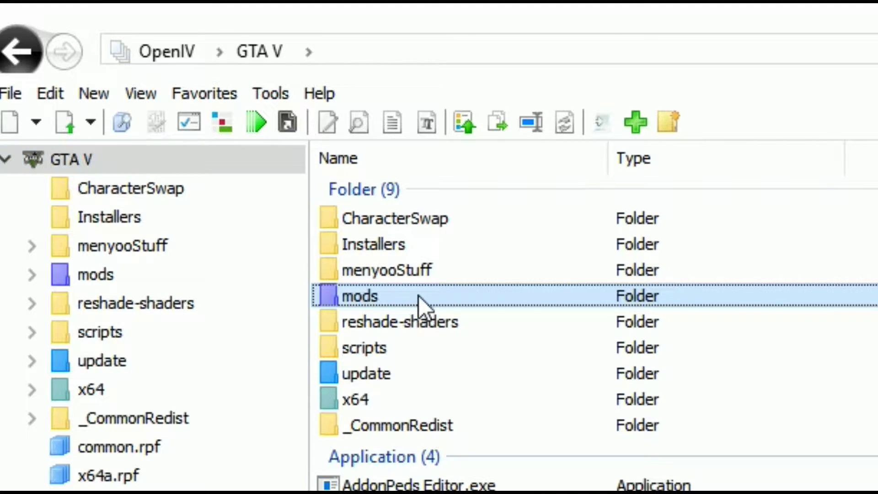
double_click(418, 295)
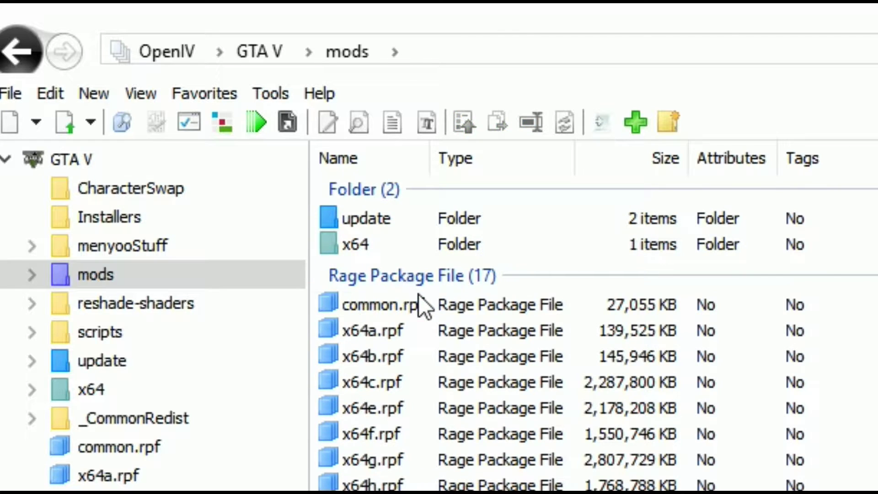
left_click(424, 382)
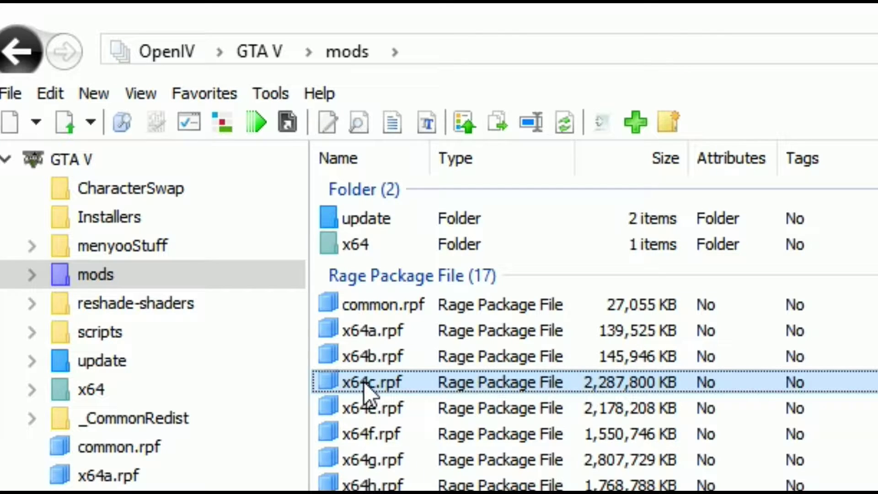
double_click(434, 384)
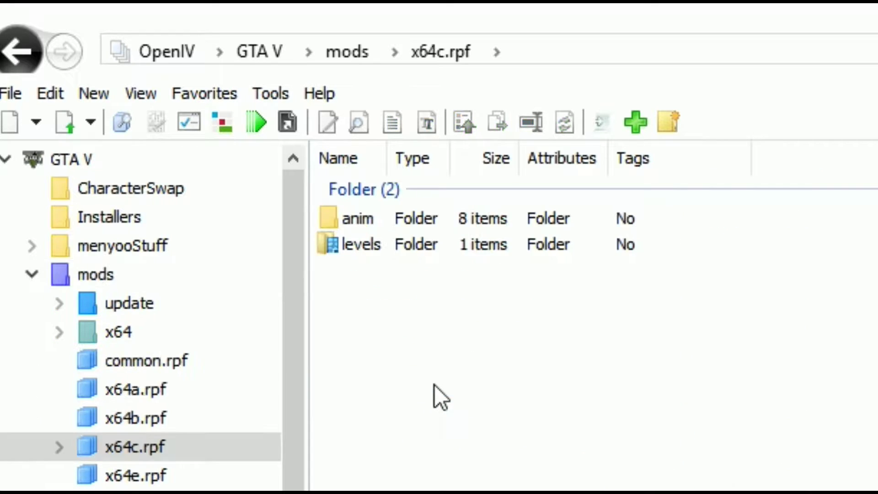
double_click(420, 249)
left_click(398, 218)
double_click(398, 215)
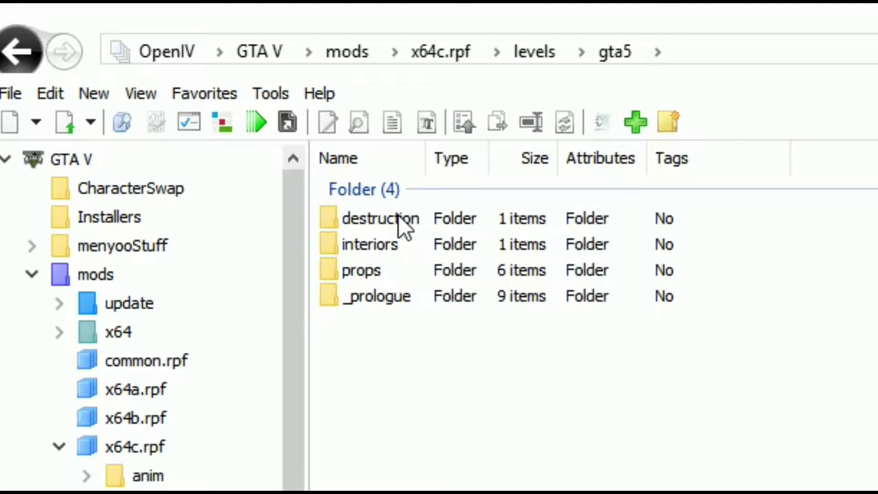
- From the gta5 folder, open the lev_des.rpf archive inside props/lev_des
left_click(423, 272)
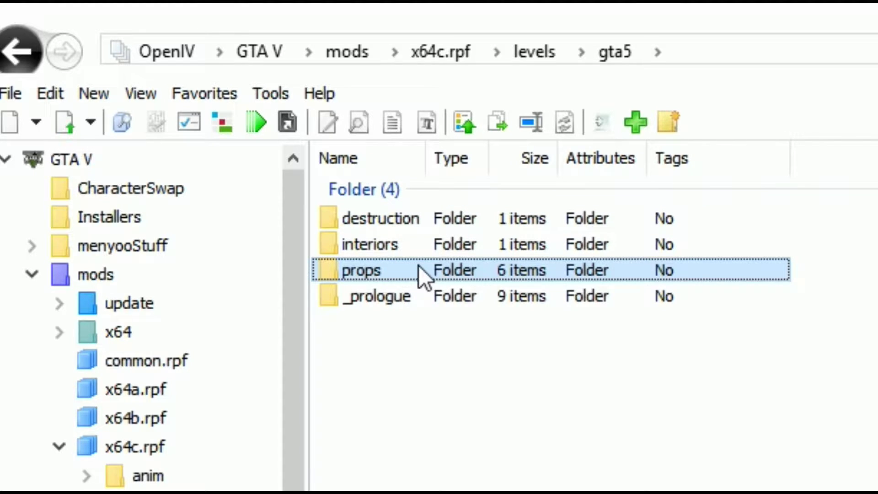
double_click(412, 268)
left_click(417, 297)
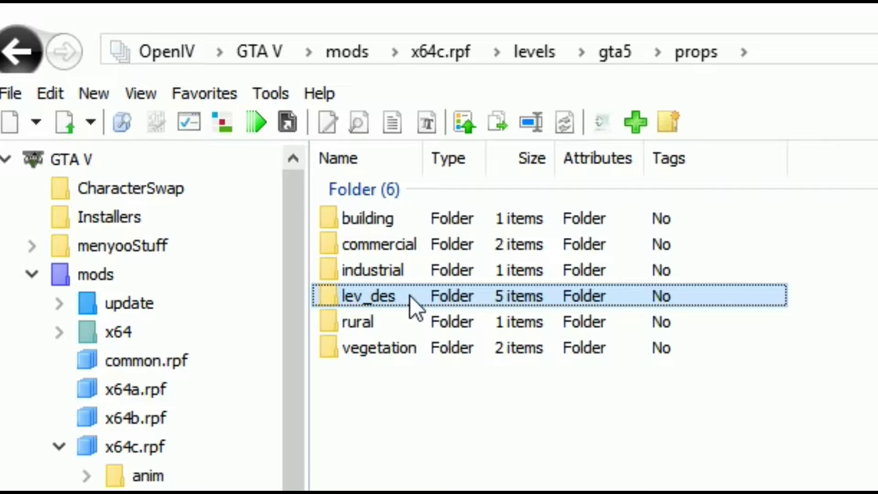
double_click(410, 295)
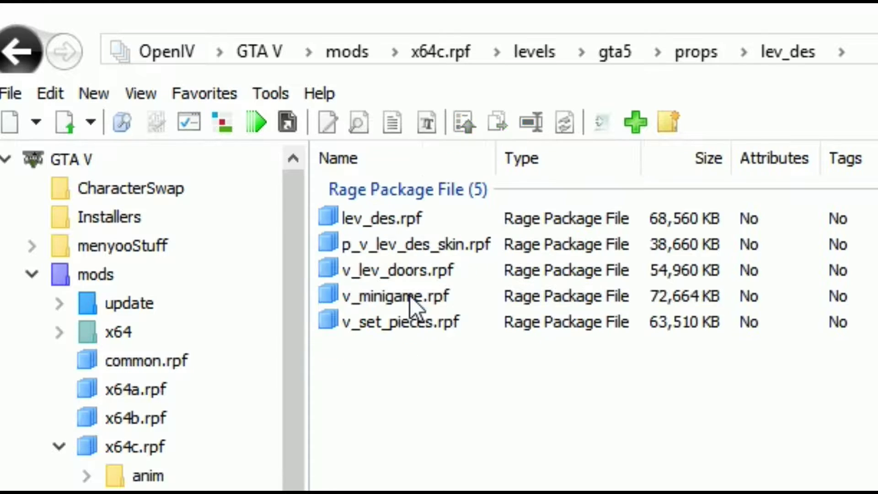
left_click(478, 220)
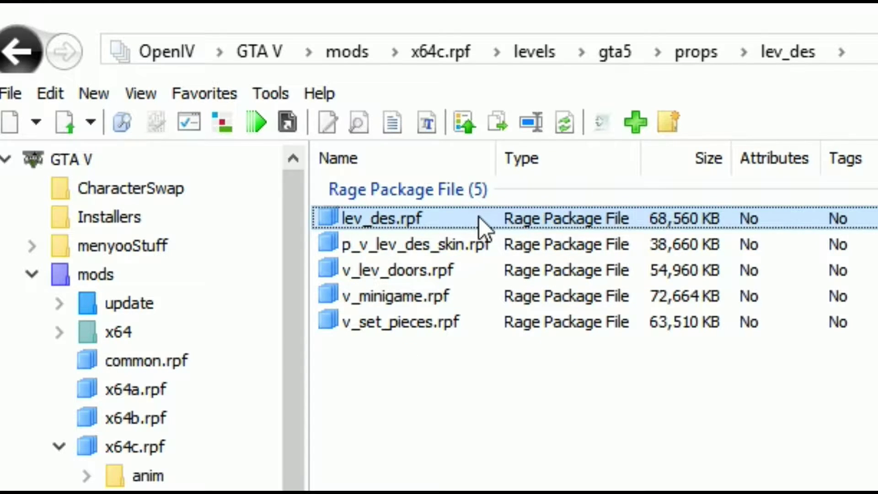
double_click(447, 216)
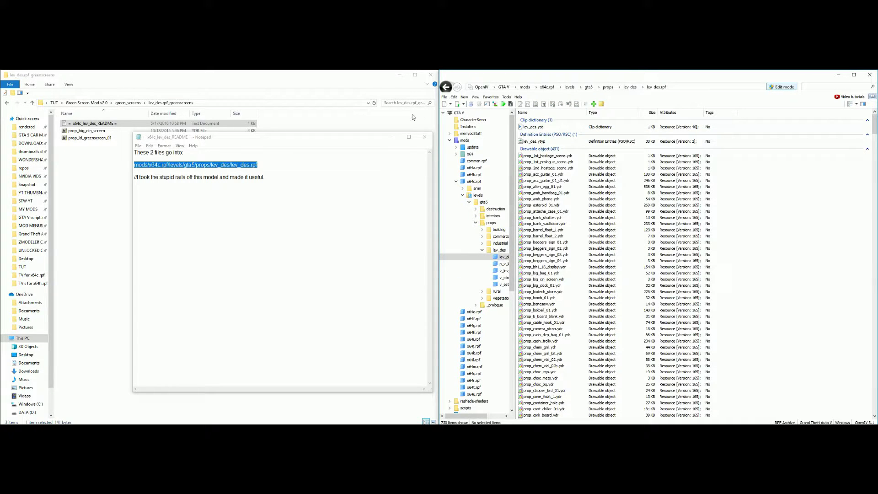
- Close the README and add the prop_big_cin_screen and prop_ld_greenscreen_01 files to the open lev_des.rpf archive
left_click(426, 140)
left_click(104, 145)
left_click_drag(231, 215, 191, 155)
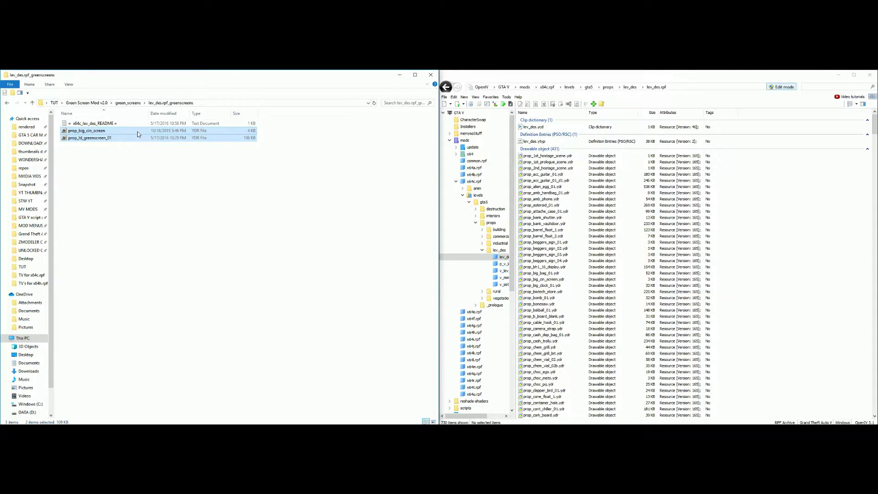
left_click_drag(372, 156, 767, 255)
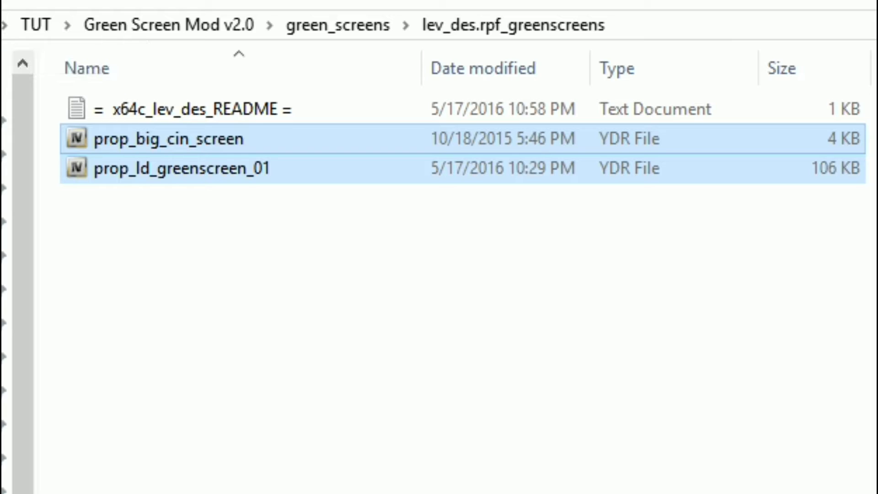
- Open the v_lev_doors.rpf_greenscreen folder inside green_screens and highlight the install path in its x64c_v_lev_doors_README file
left_click(7, 104)
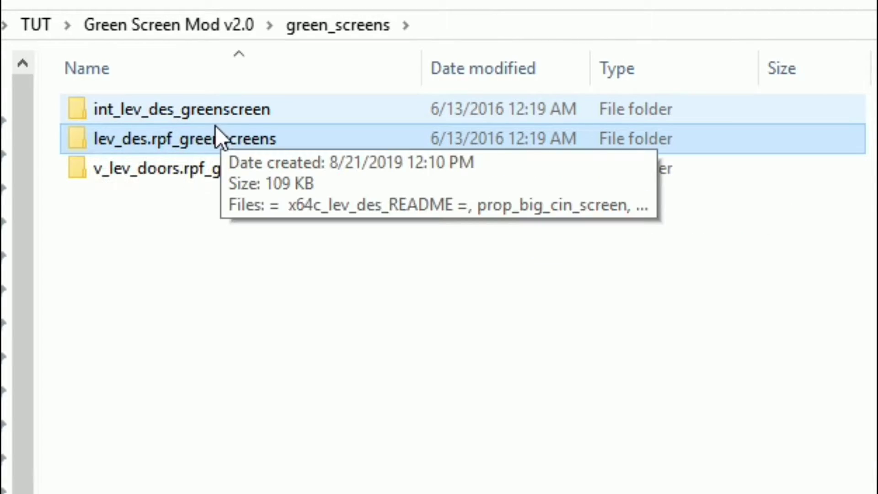
left_click(208, 169)
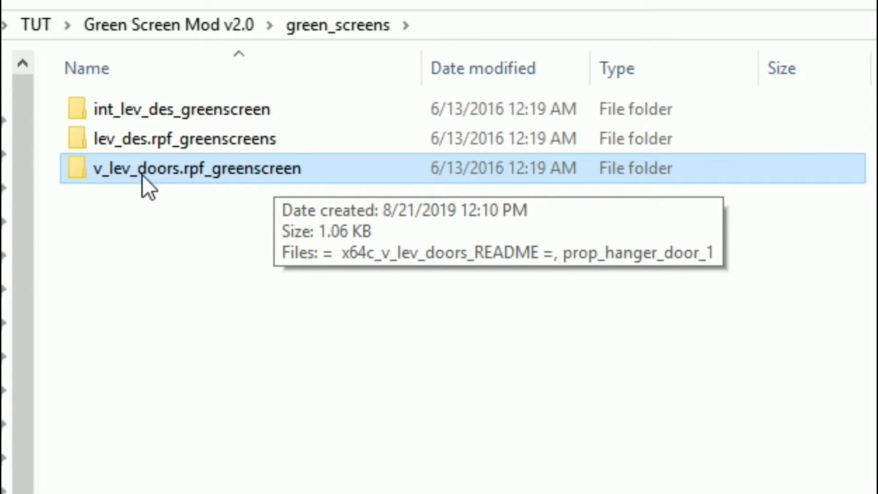
double_click(288, 174)
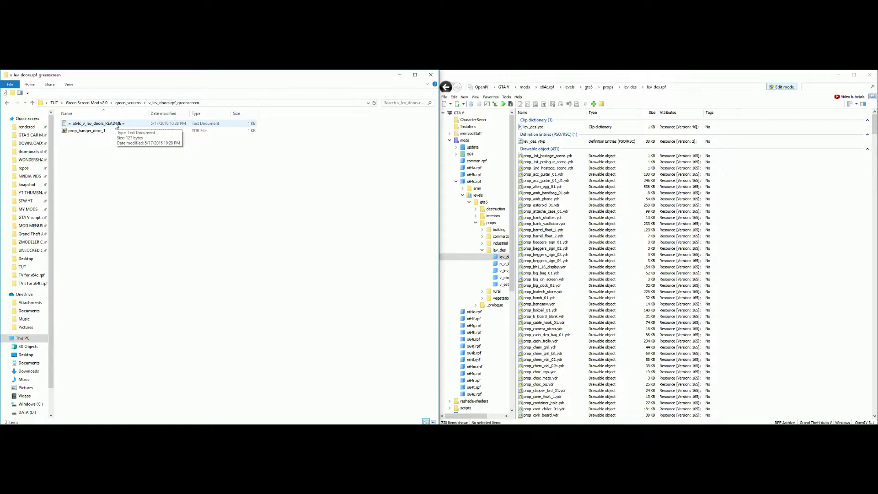
double_click(285, 109)
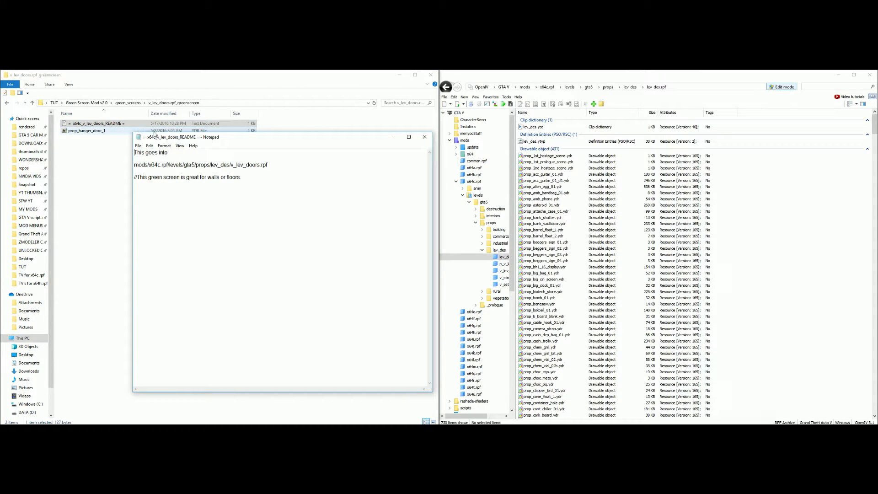
left_click_drag(268, 165, 135, 165)
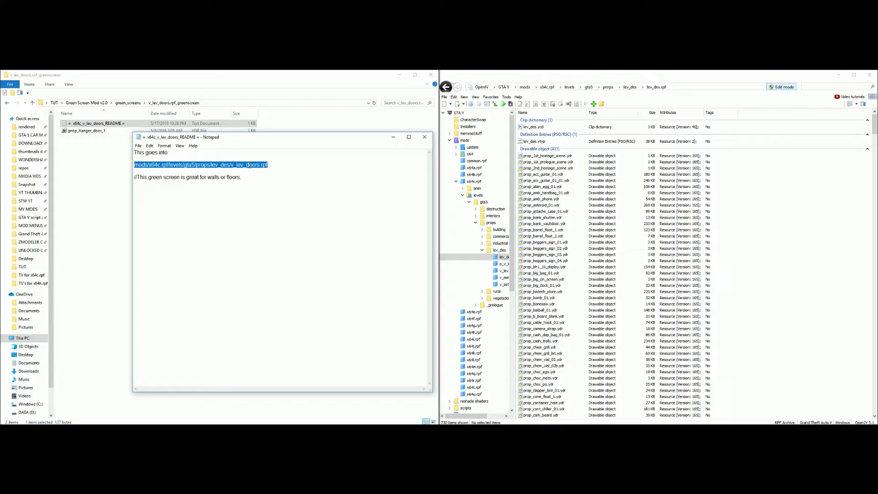
- Close all open archives in OpenIV again and collapse the mods folder under GTA V
left_click(445, 97)
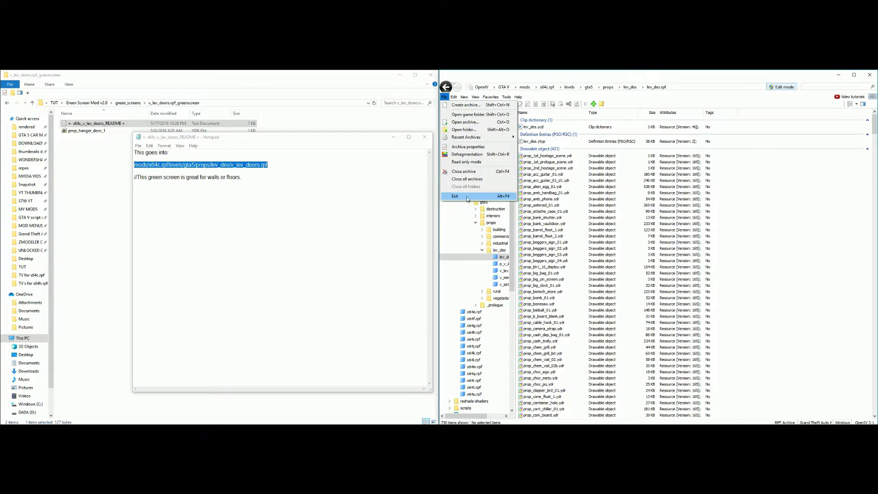
left_click(465, 179)
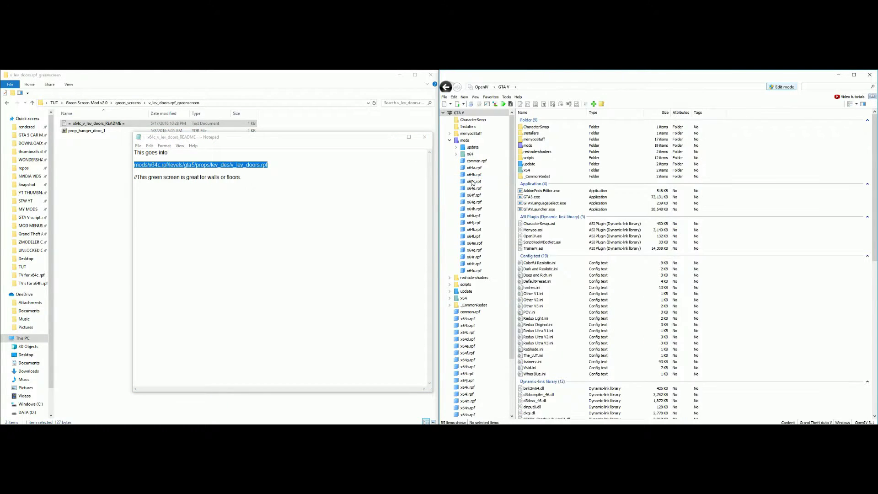
left_click(451, 140)
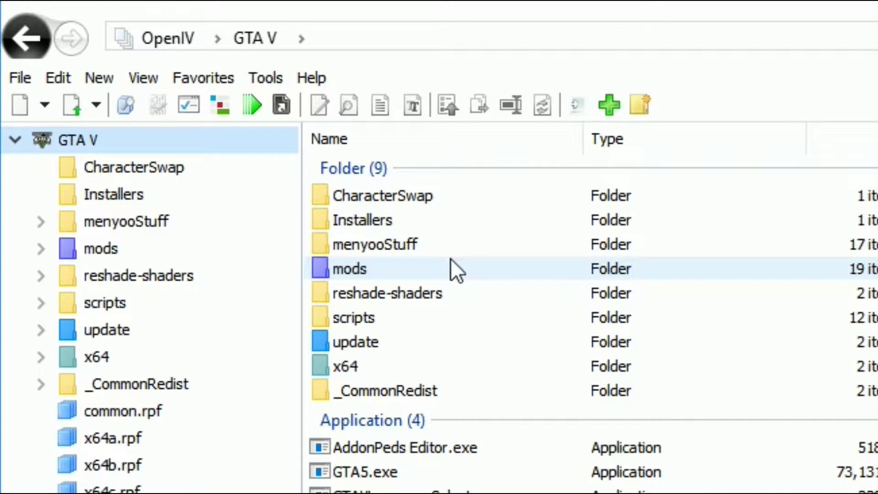
- In OpenIV, open the v_lev_doors.rpf archive in mods/x64c.rpf/levels/gta5/props/lev_des
double_click(480, 268)
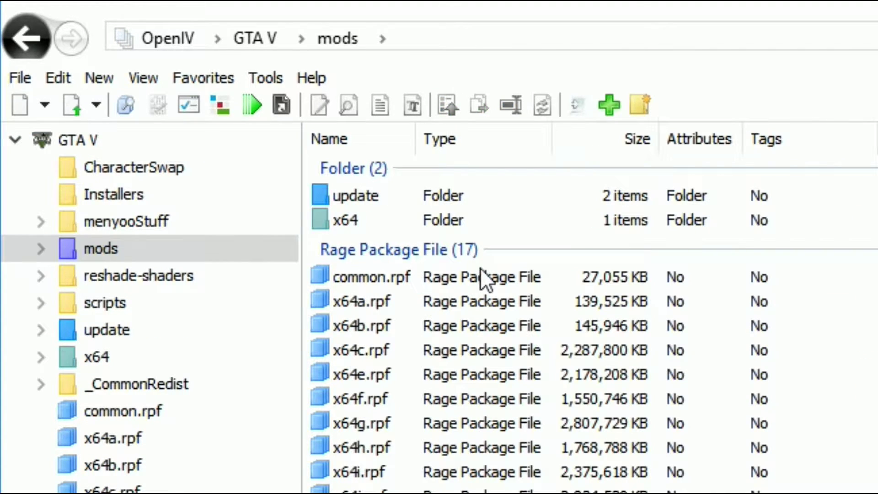
double_click(405, 349)
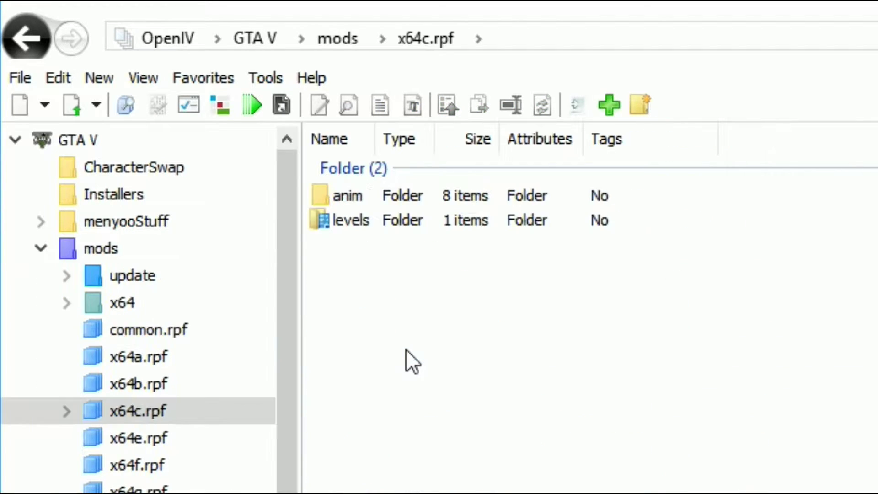
double_click(397, 218)
double_click(366, 192)
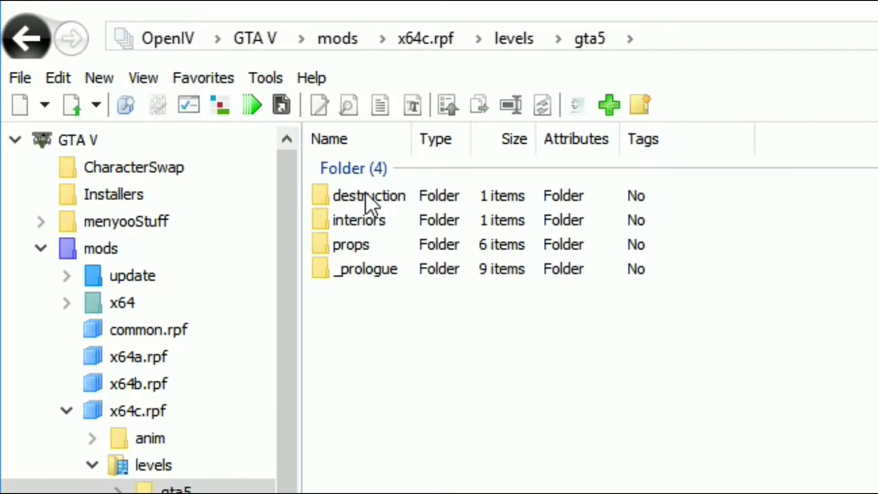
double_click(416, 245)
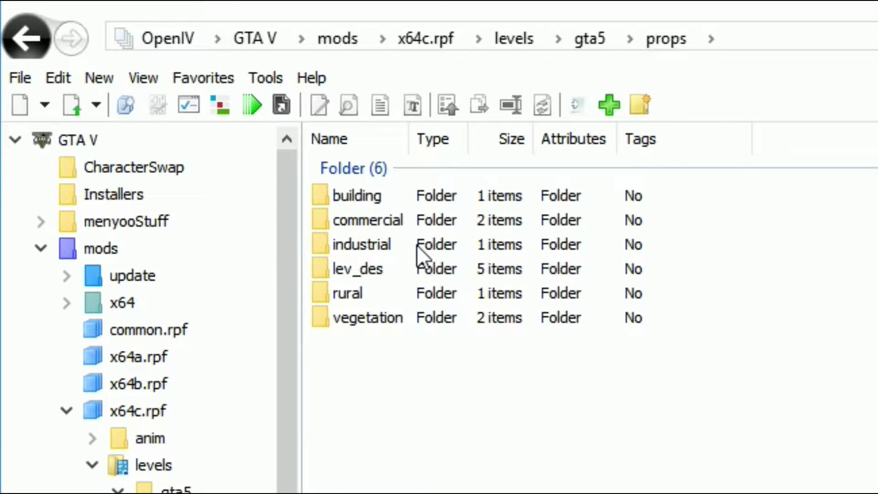
left_click(415, 265)
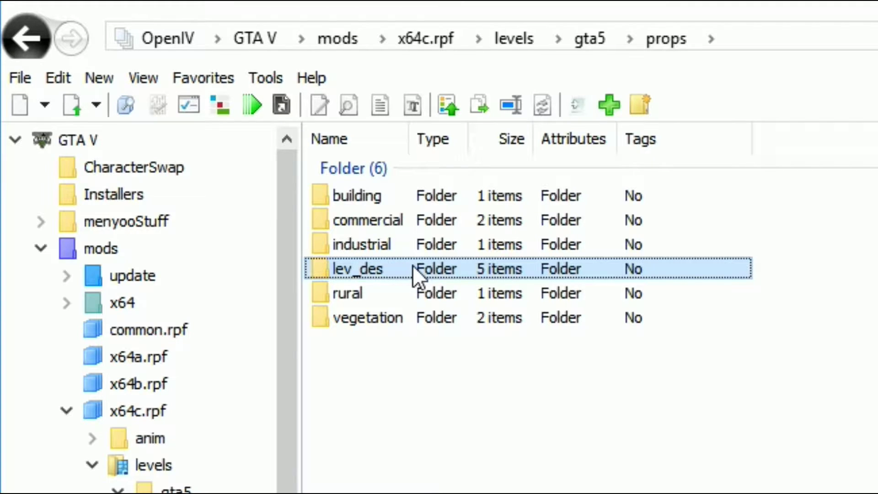
double_click(413, 268)
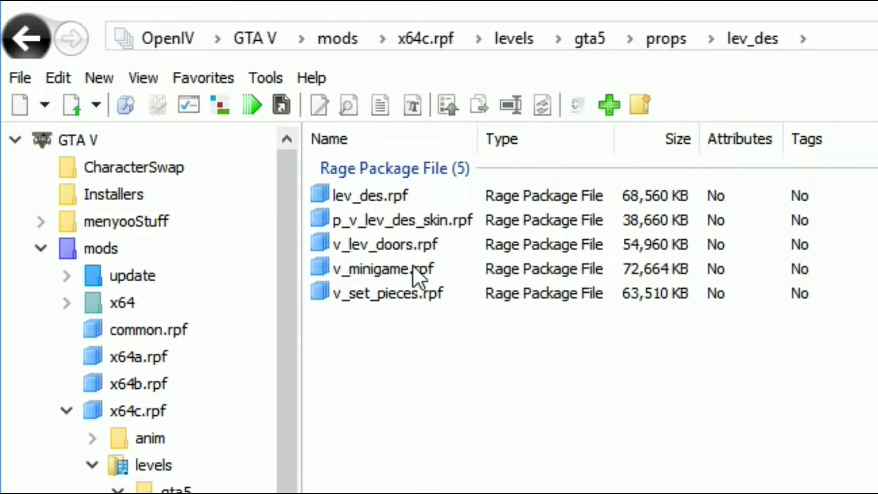
left_click(461, 245)
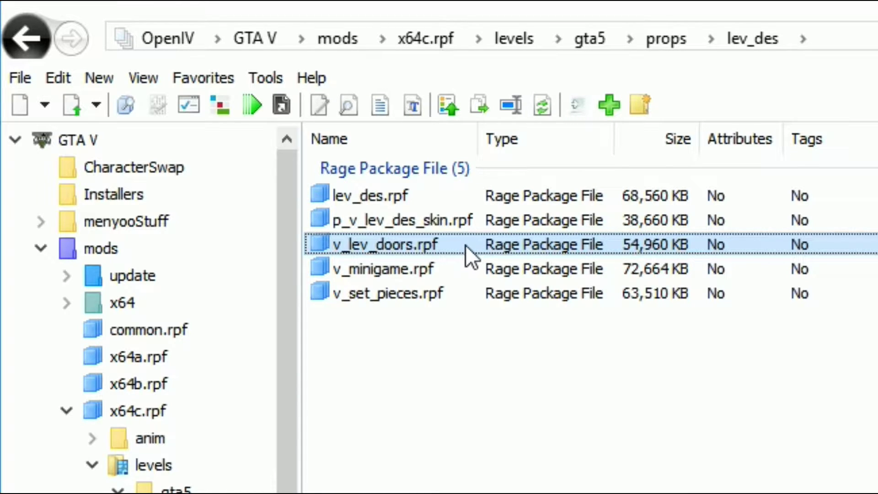
double_click(465, 245)
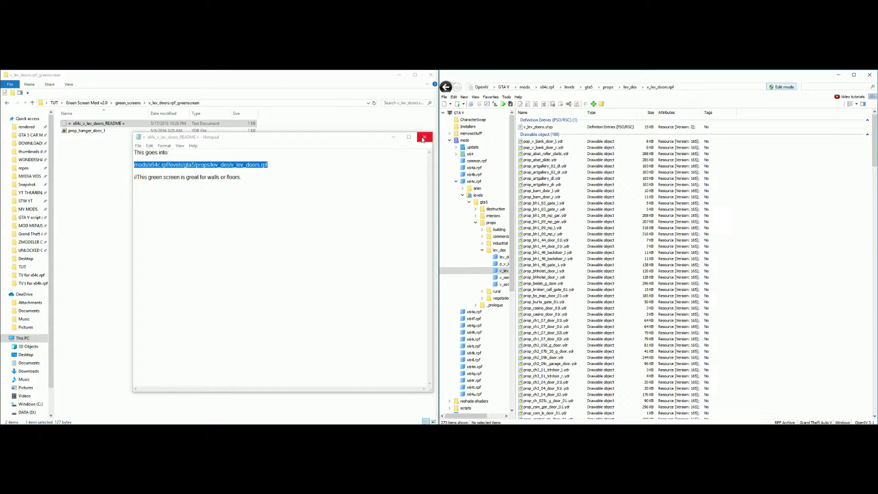
- Close the README and add the prop_hanger_door_1 file to the open v_lev_doors.rpf archive
left_click(429, 138)
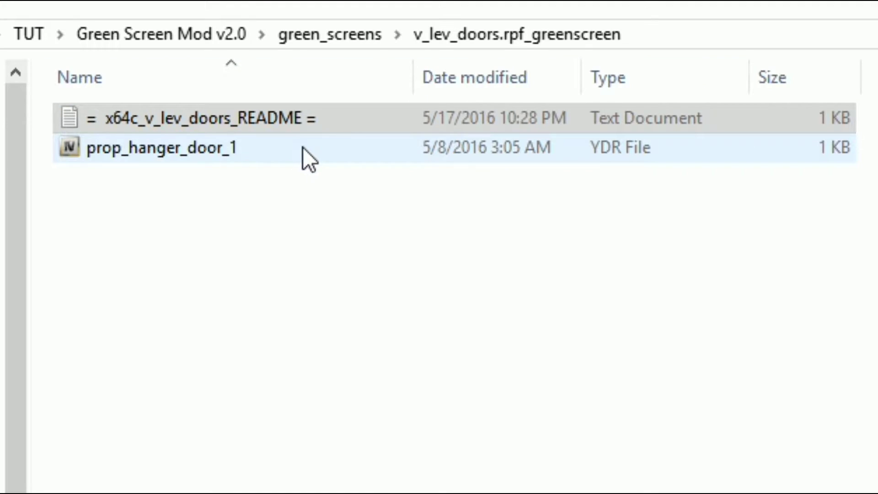
left_click(302, 147)
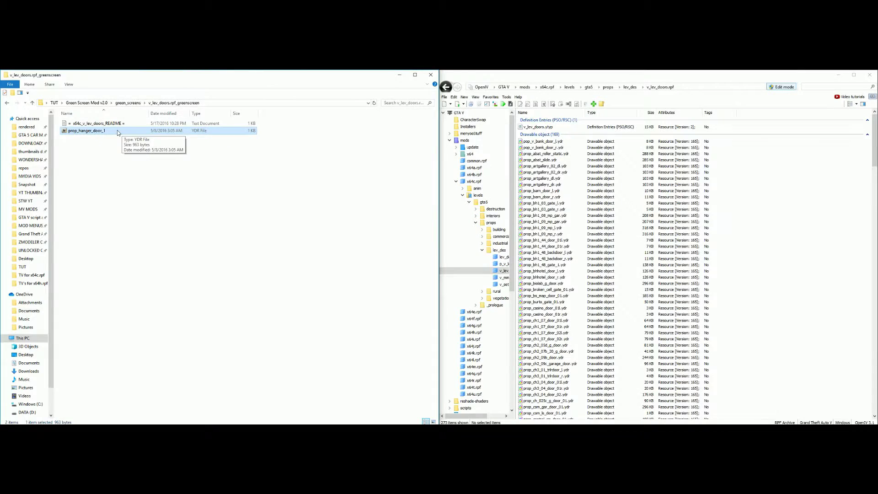
left_click_drag(285, 146, 877, 430)
left_click_drag(380, 199, 555, 224)
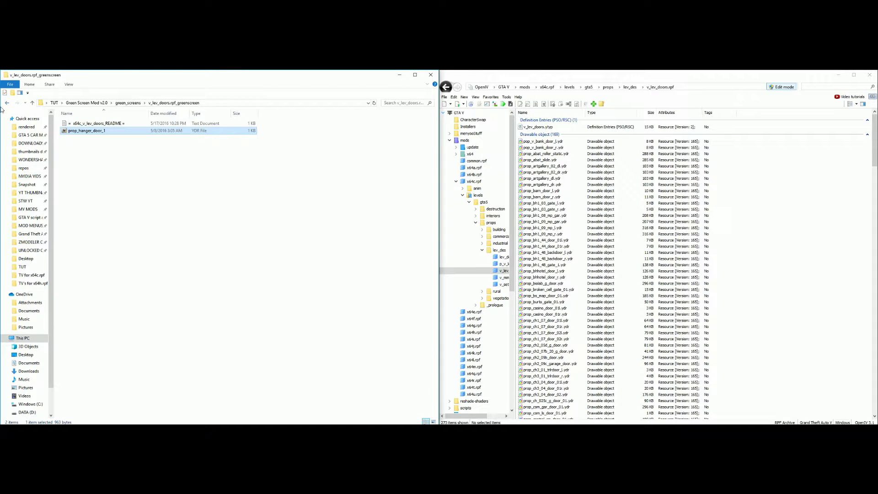
- Close all open archives in OpenIV and return to the Green Screen Mod v2.0 folder in File Explorer
left_click(444, 97)
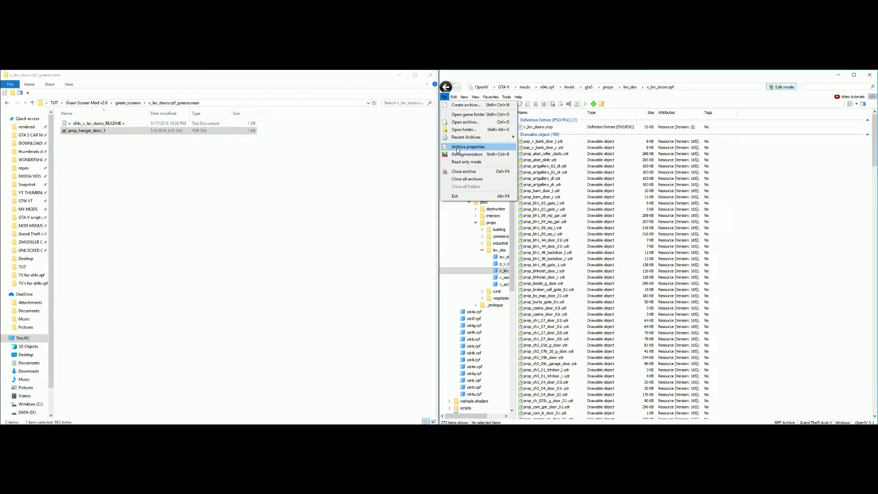
left_click(464, 178)
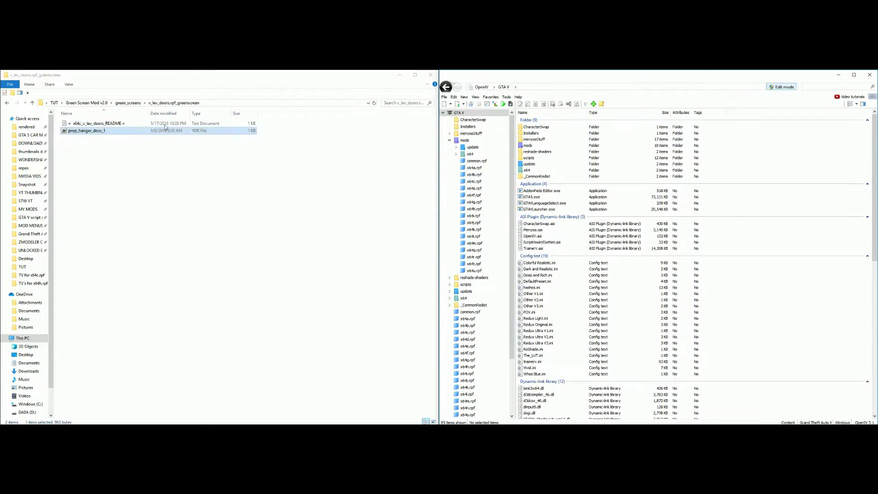
left_click(6, 103)
key("alt+Up")
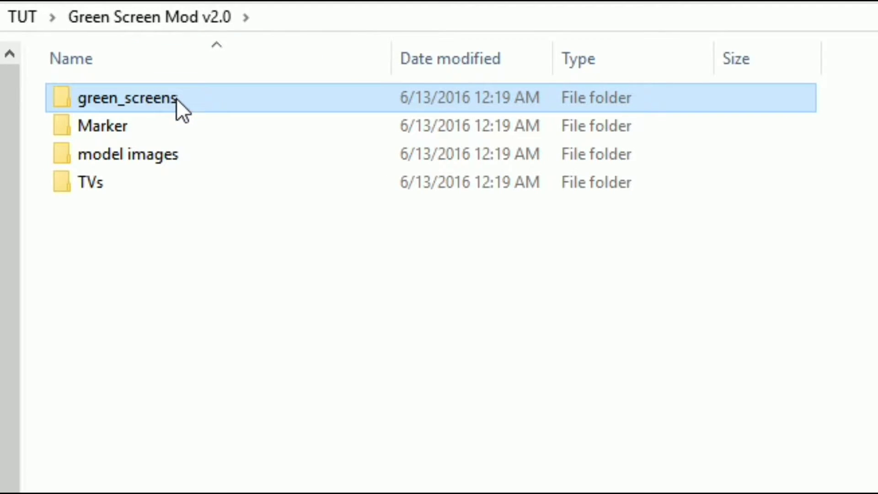
- Look at the contents of the Marker folder and return to the Green Screen Mod v2.0 folder
left_click(172, 126)
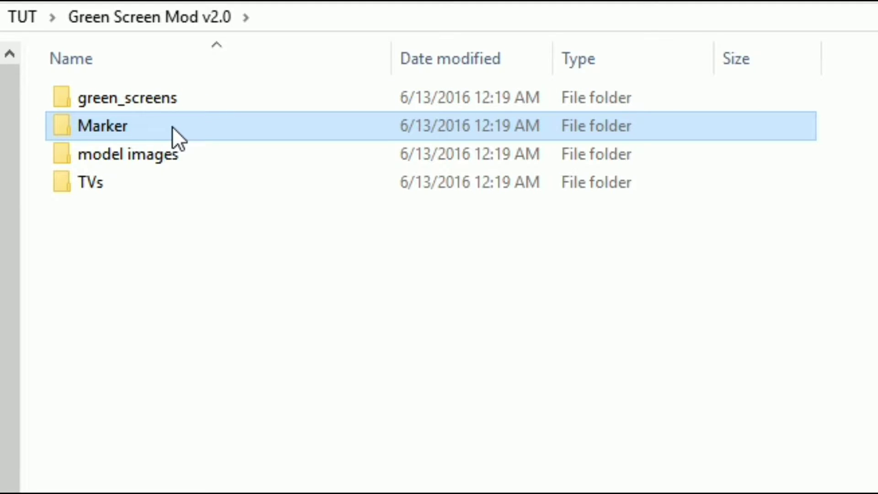
double_click(172, 126)
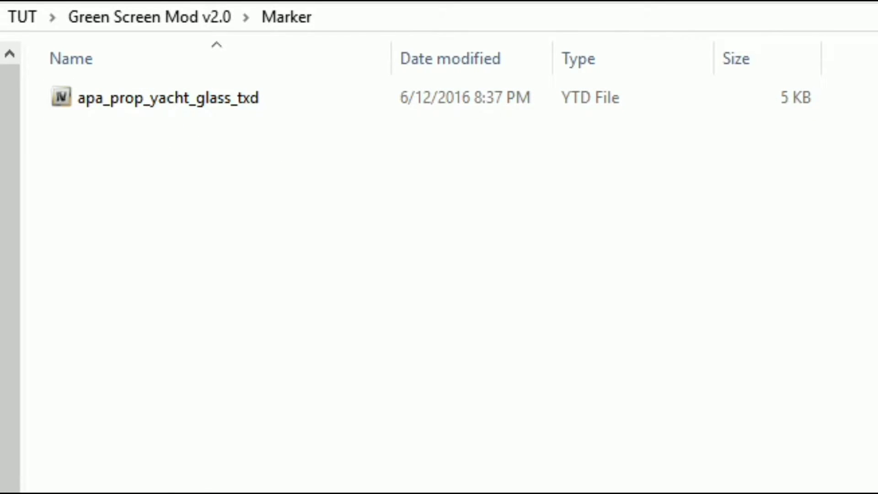
key("alt+Up")
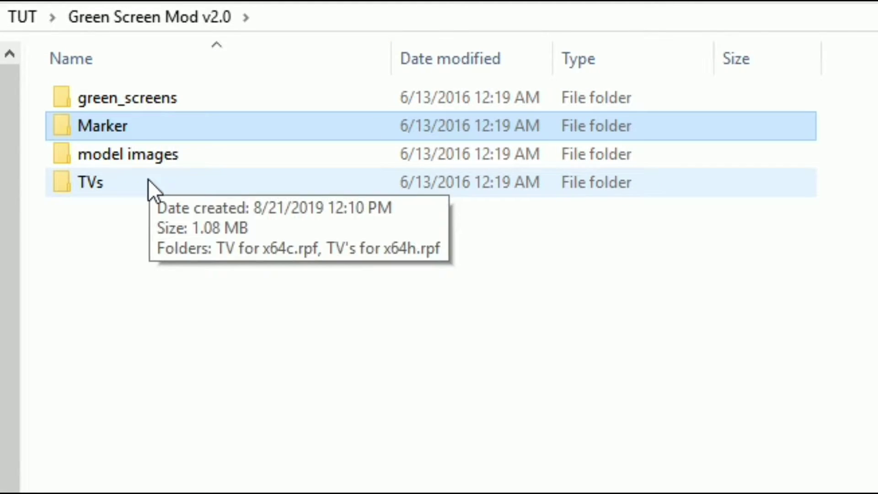
- Open the TV for x64c.rpf folder inside TVs and highlight the install path in its x64c_README file
left_click(148, 181)
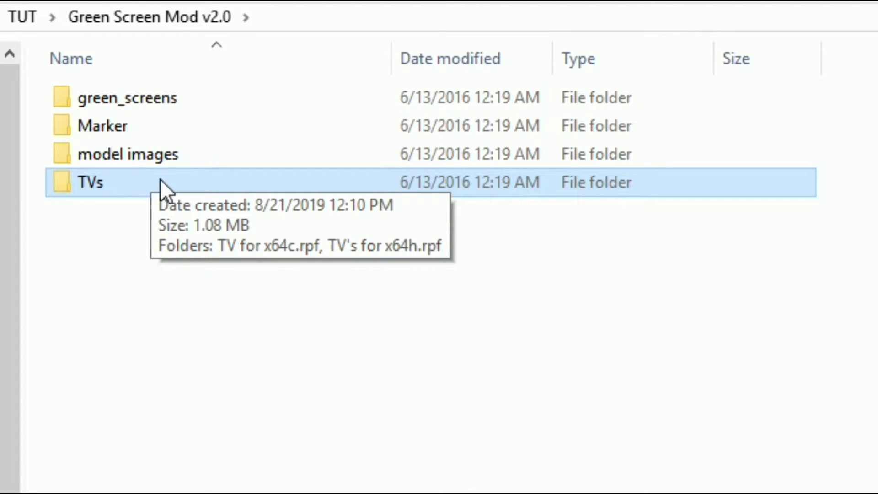
double_click(148, 181)
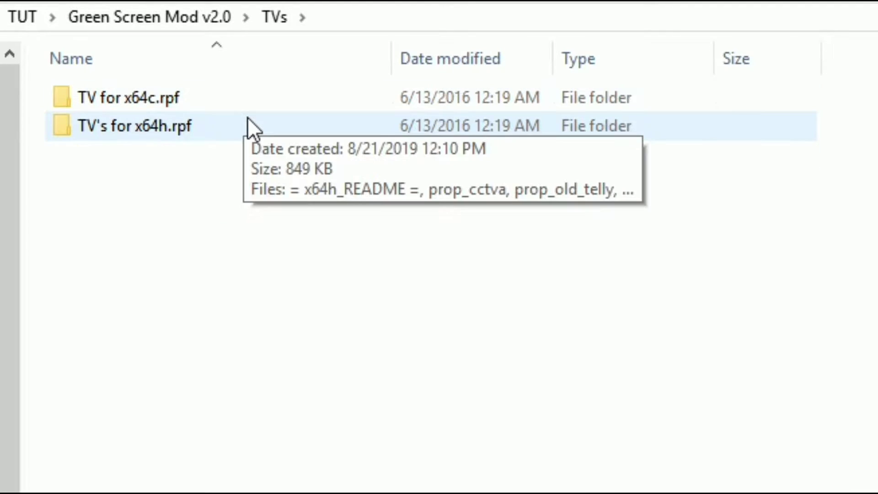
left_click(204, 92)
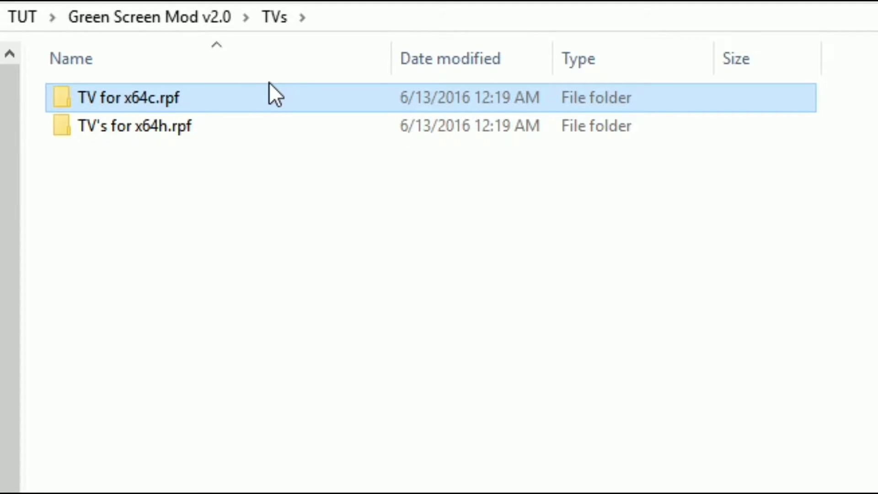
double_click(219, 94)
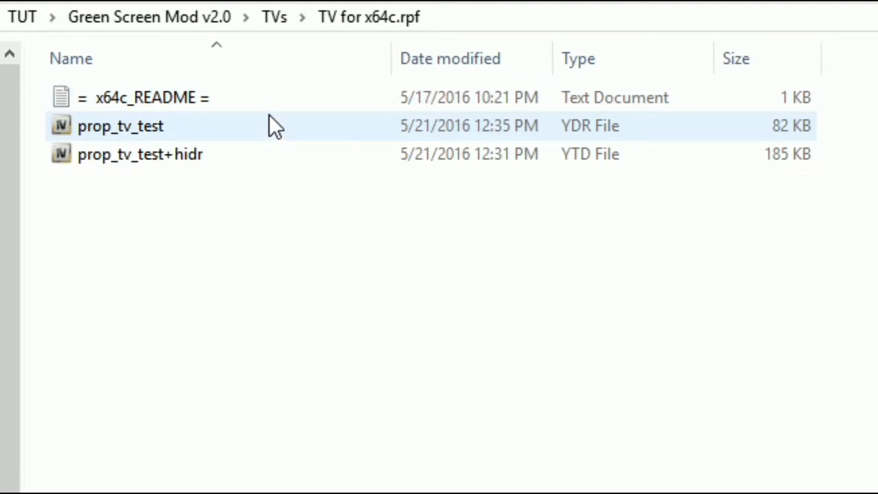
left_click(325, 94)
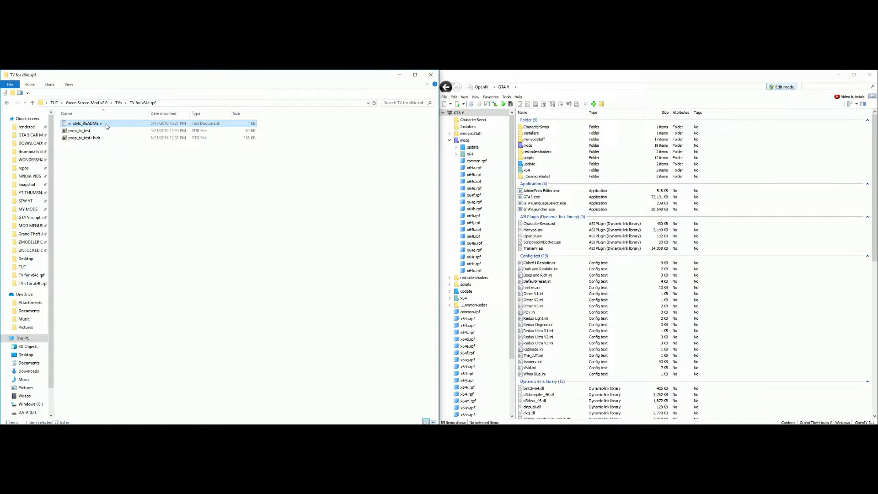
double_click(224, 97)
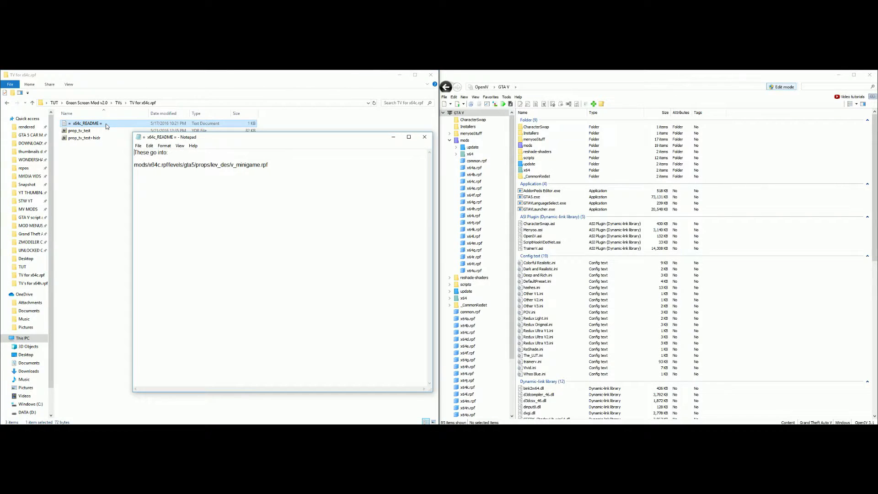
left_click_drag(276, 165, 133, 165)
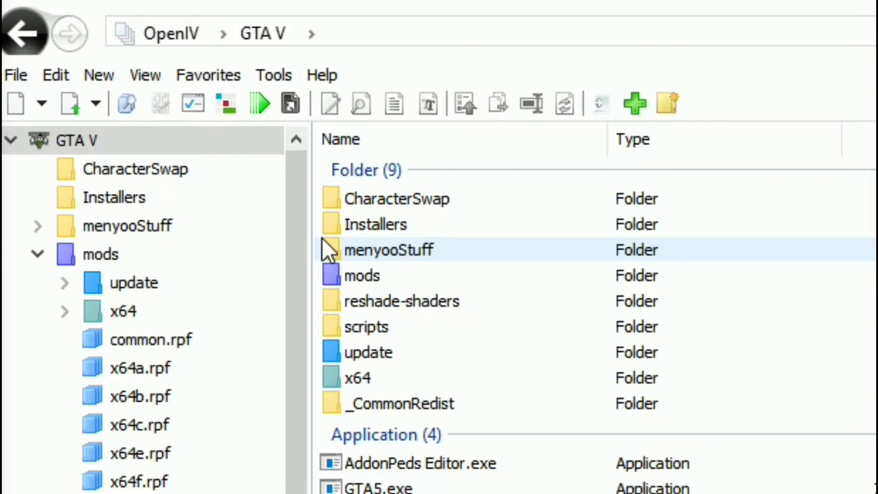
- In OpenIV, open x64c.rpf inside the mods folder and go into its levels/gta5 folder
double_click(423, 280)
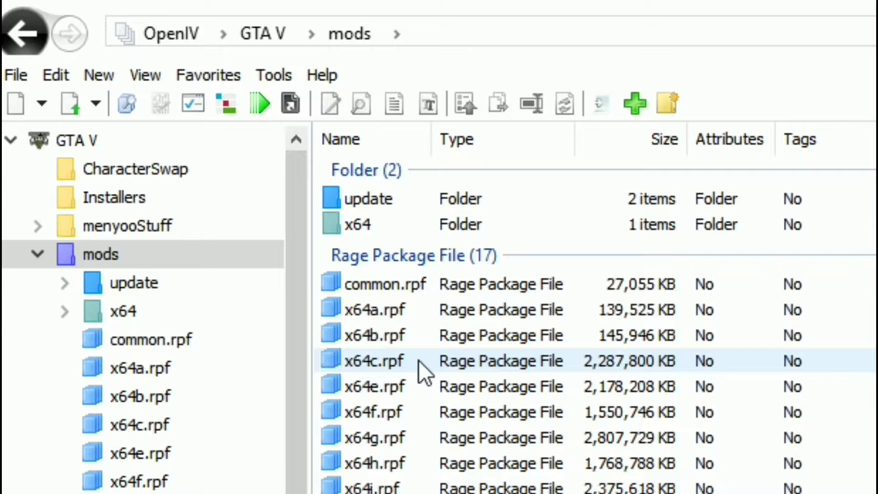
left_click(441, 359)
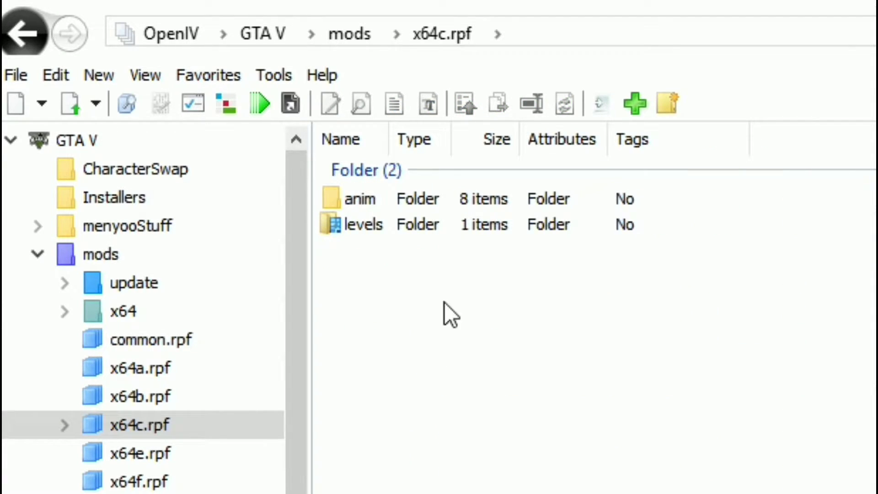
left_click(429, 228)
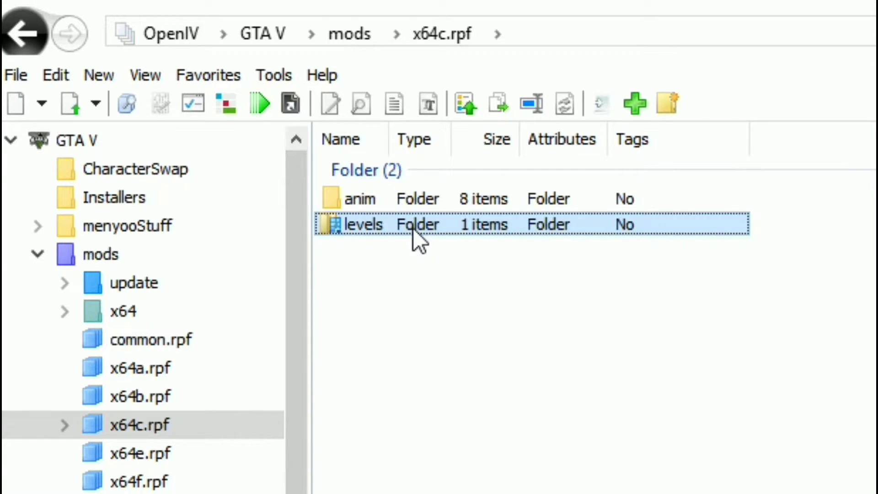
double_click(412, 229)
left_click(404, 192)
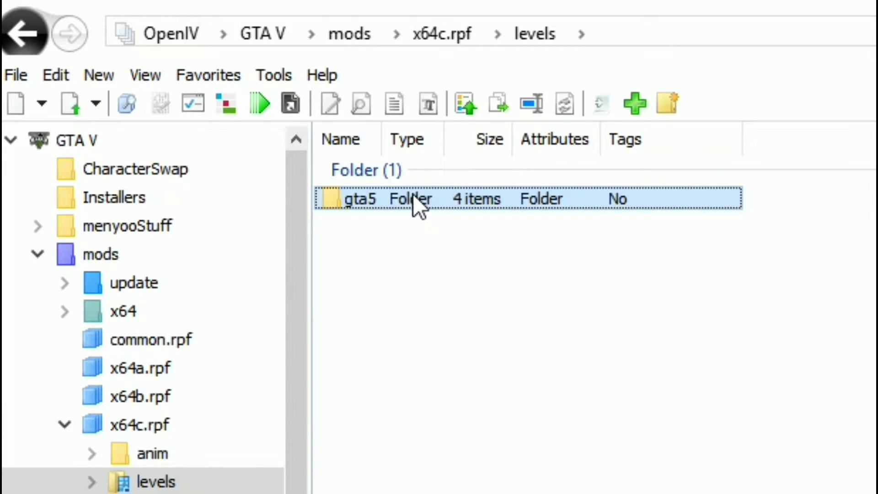
double_click(412, 198)
- From the gta5 folder, open the v_minigame.rpf archive inside props/lev_des
left_click(414, 252)
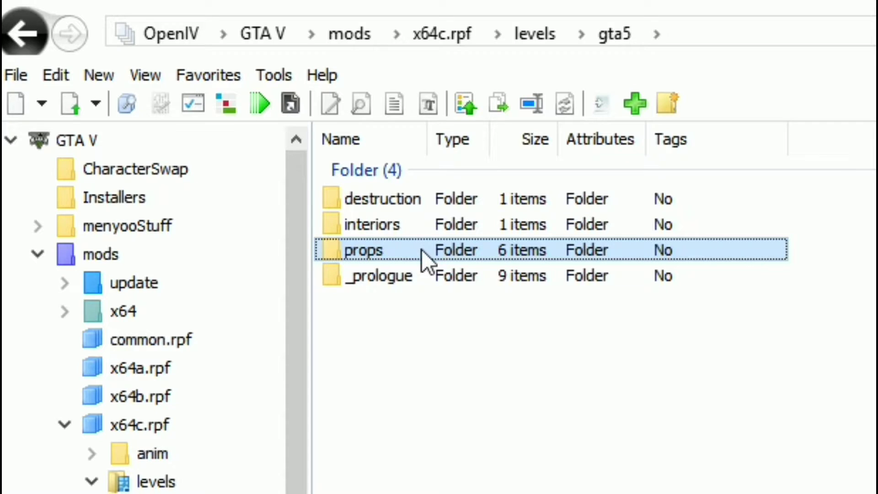
double_click(421, 250)
left_click(402, 273)
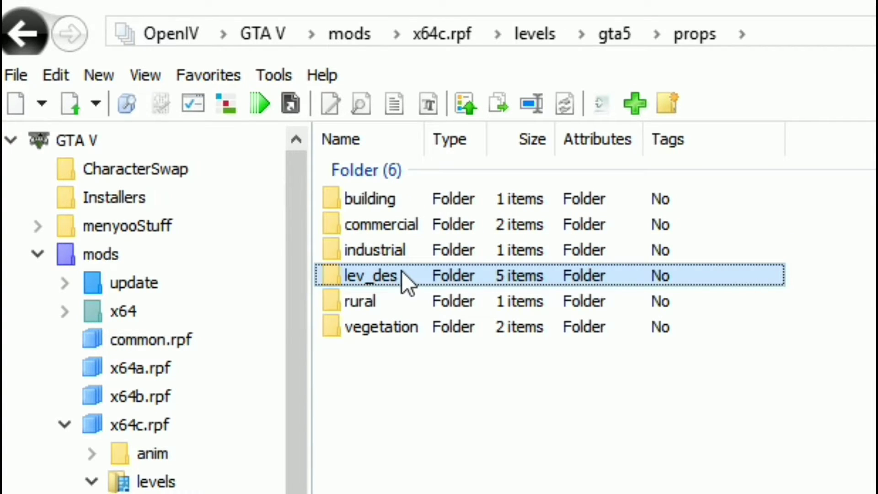
double_click(417, 273)
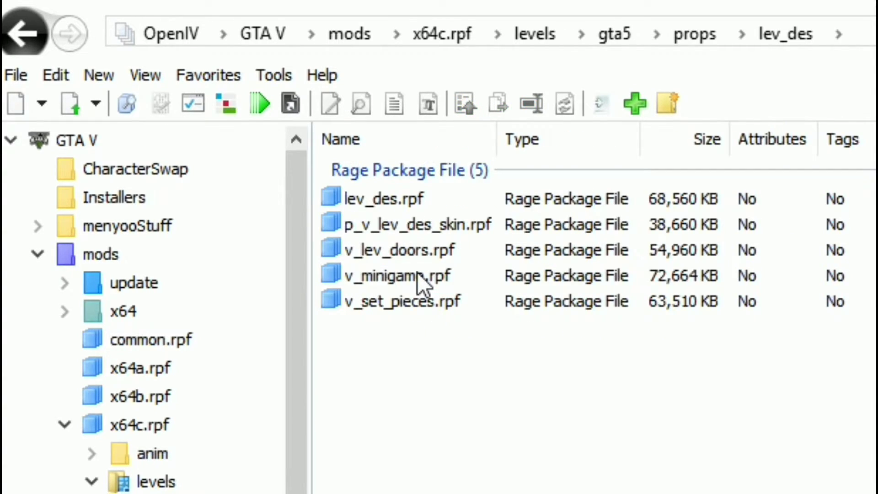
left_click(481, 275)
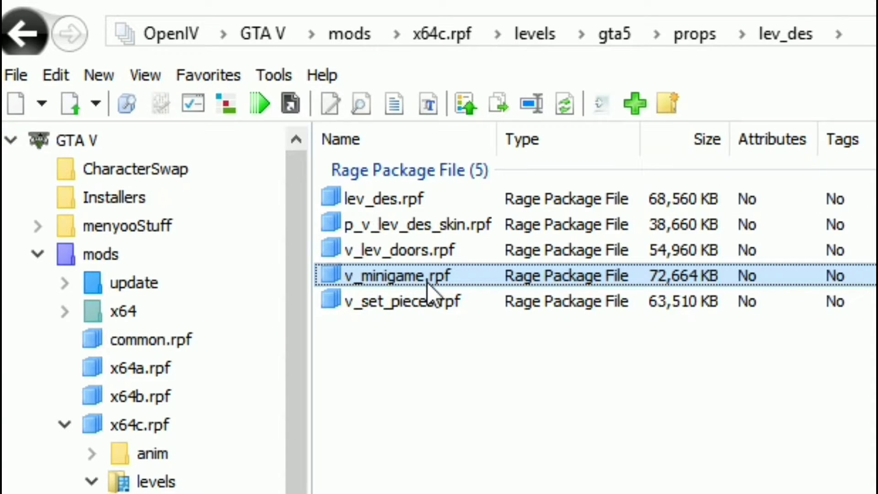
double_click(462, 275)
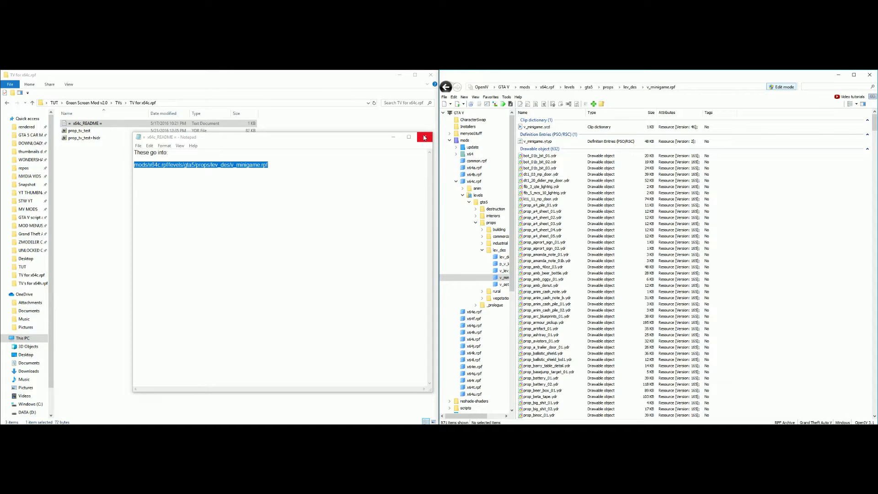
- Close the x64c_README file and add prop_tv_test and prop_tv_test+hidr to the open v_minigame.rpf archive in OpenIV
left_click(424, 137)
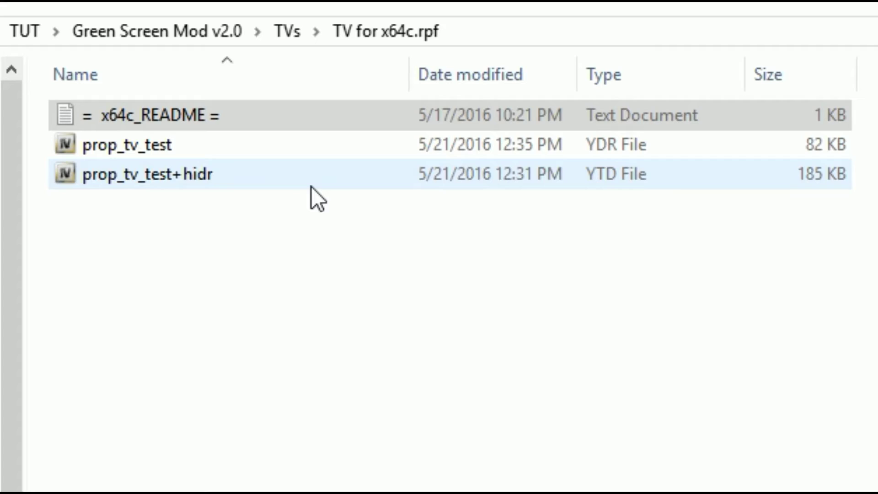
left_click_drag(120, 138, 121, 137)
left_click_drag(297, 171, 258, 146)
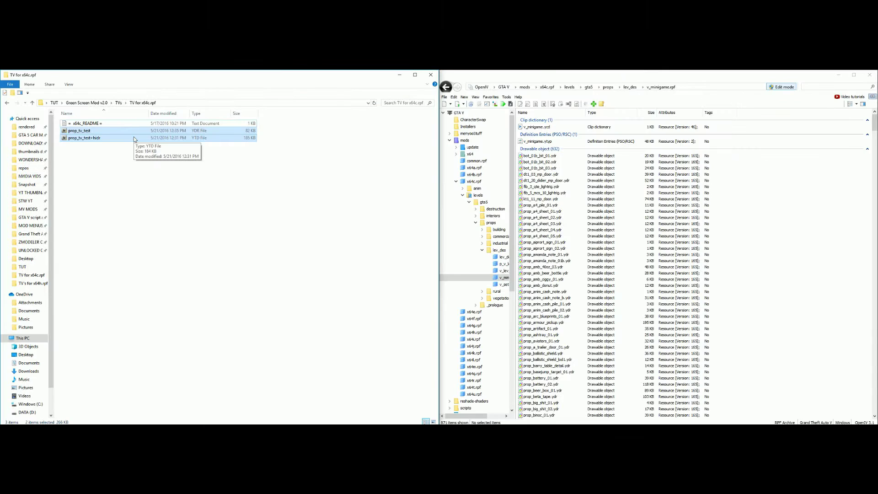
left_click_drag(350, 170, 493, 199)
left_click_drag(169, 145, 784, 324)
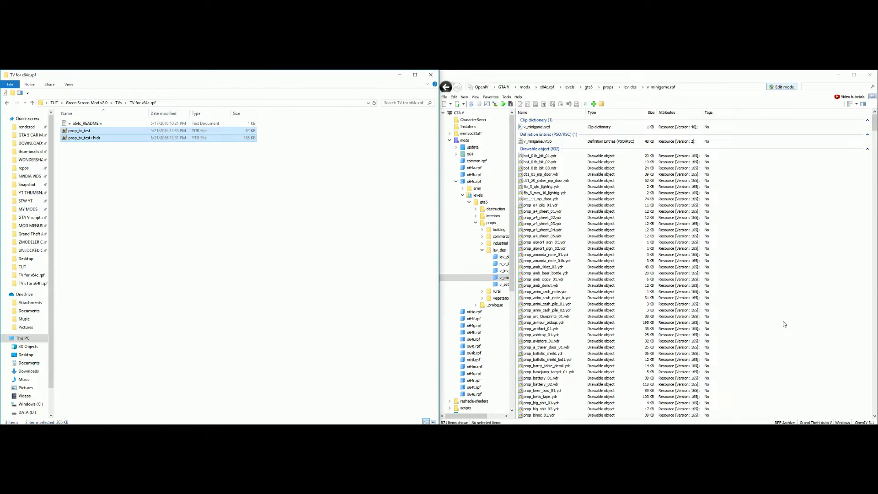
- Open the TV's for x64h.rpf folder inside TVs and highlight the install path in its x64h_README file
left_click(8, 104)
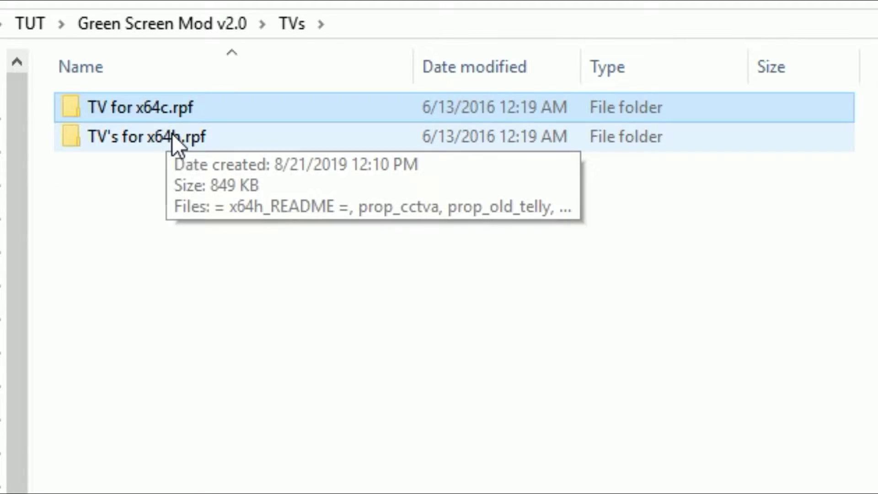
left_click(185, 148)
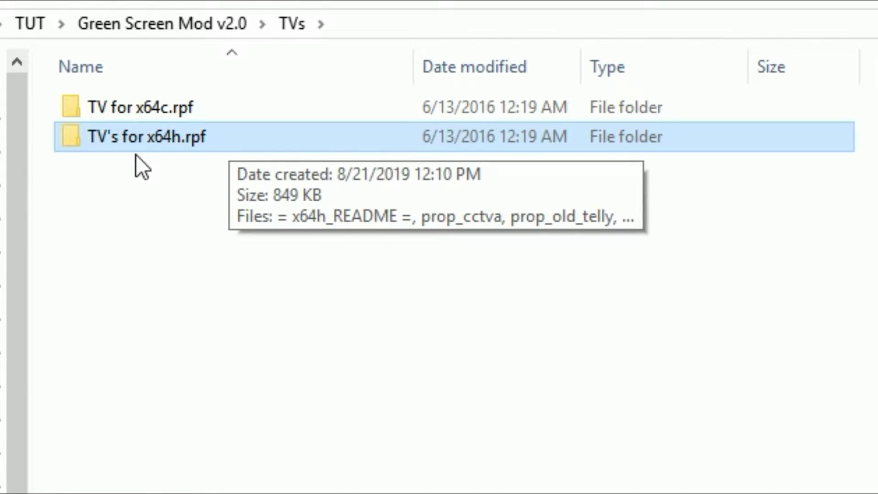
mouse_move(149, 142)
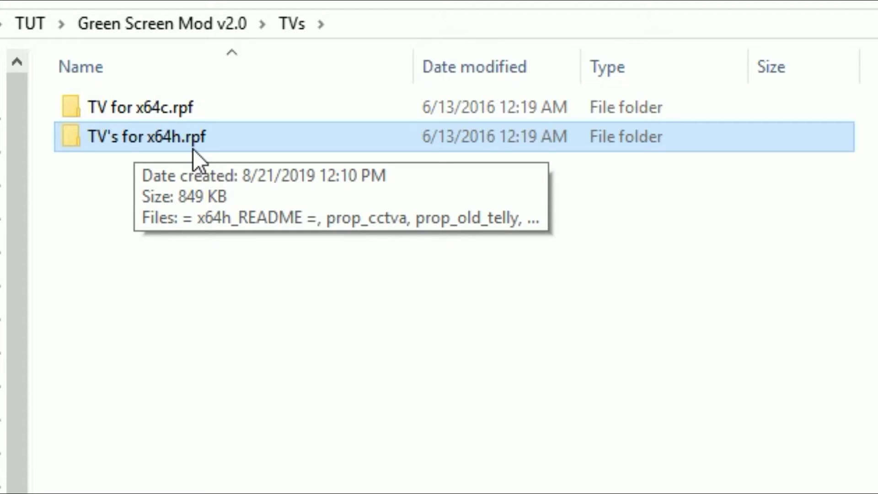
double_click(224, 143)
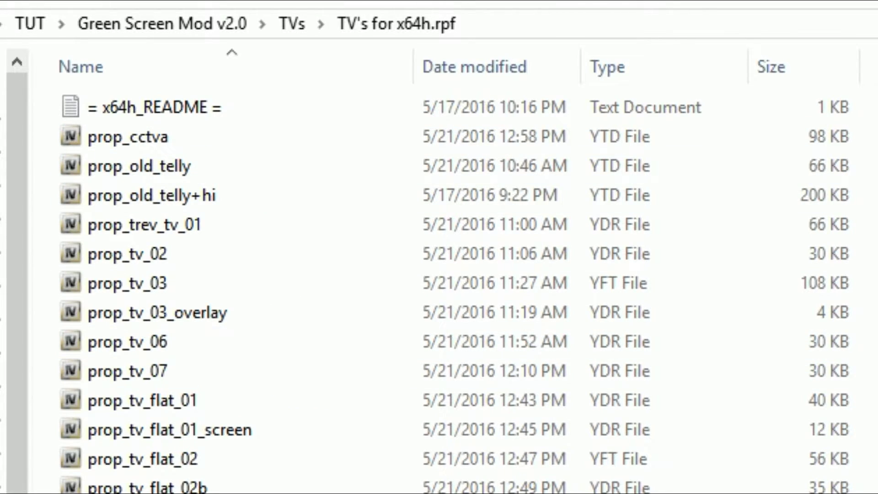
double_click(255, 108)
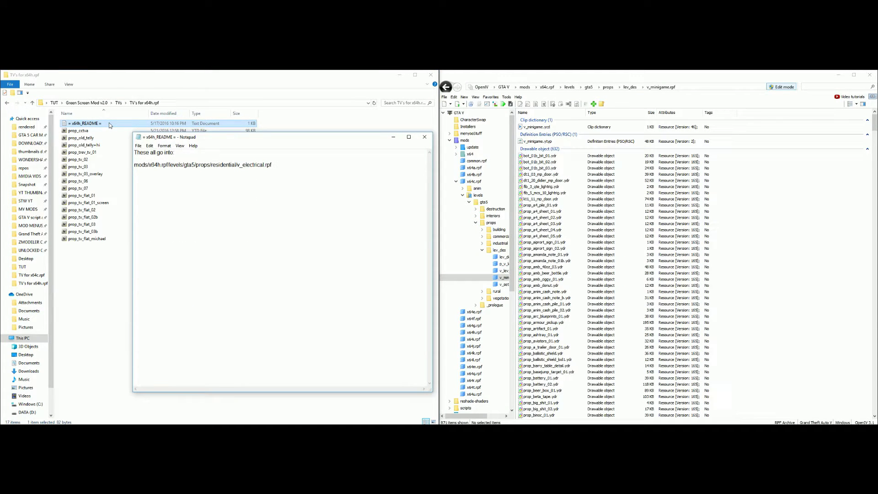
left_click_drag(272, 164, 130, 169)
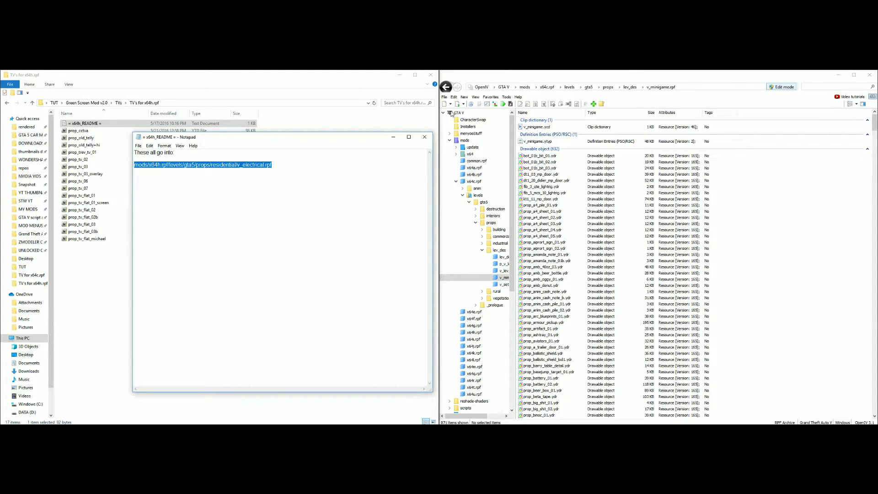
- In OpenIV, close all archives, select x64h.rpf in the GTA V root, and show its copy in the mods folder
left_click(444, 97)
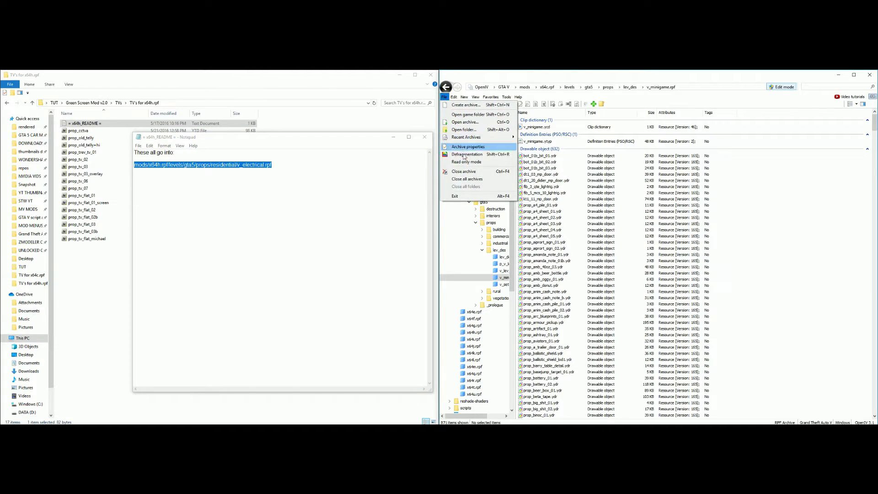
left_click(470, 179)
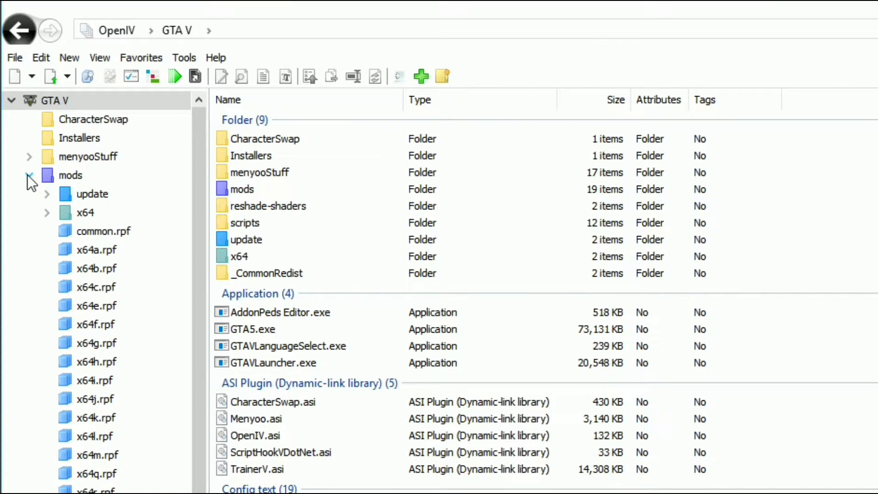
left_click(449, 141)
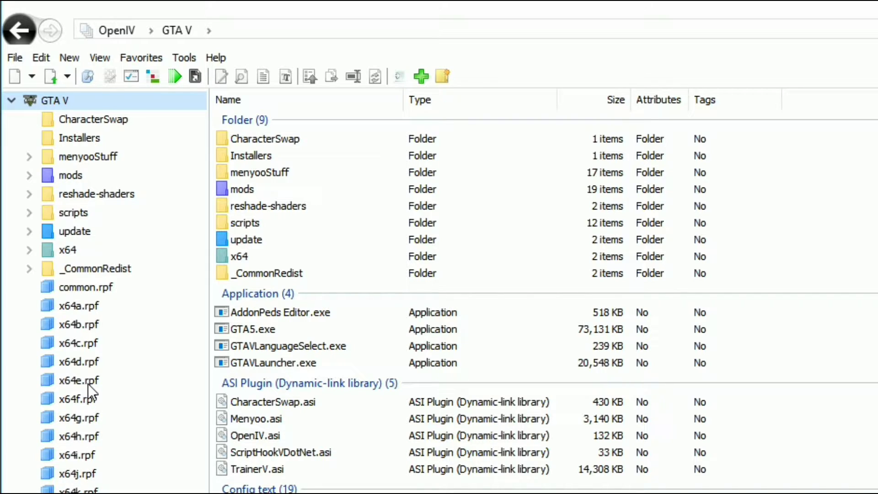
left_click(81, 434)
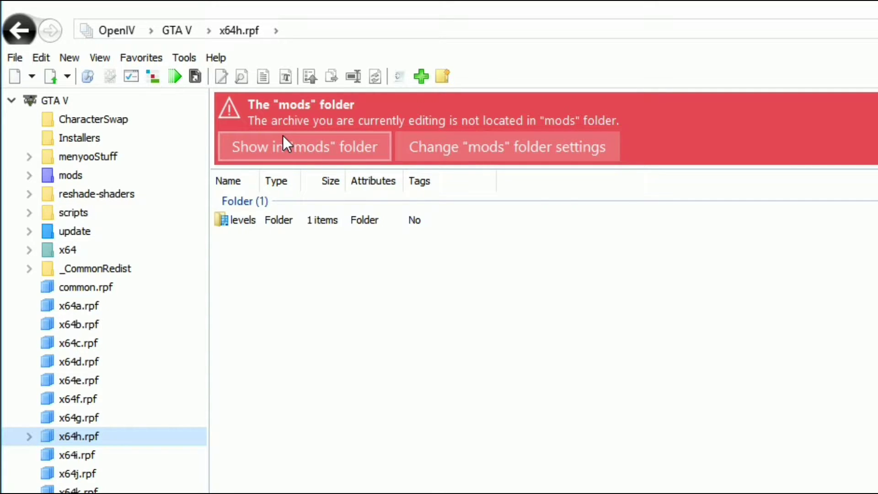
left_click(267, 147)
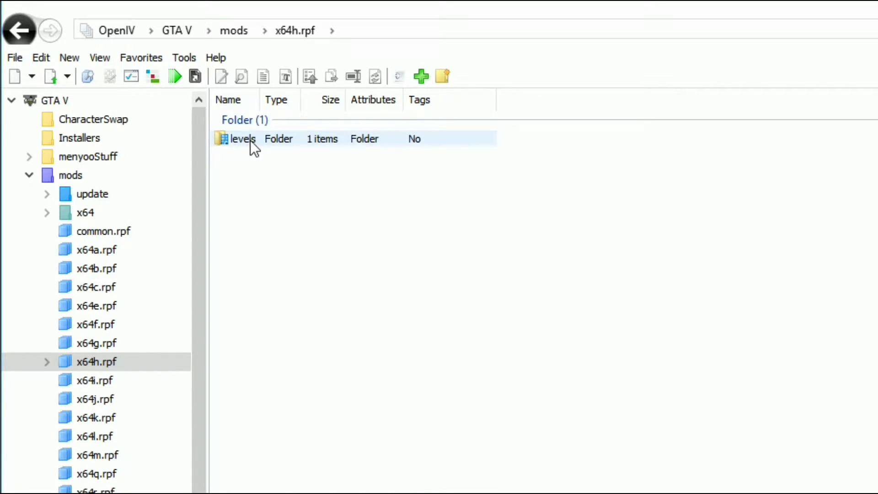
- Inside the mods copy of x64h.rpf, open the v_electrical.rpf archive under levels/gta5/props/residential
double_click(250, 140)
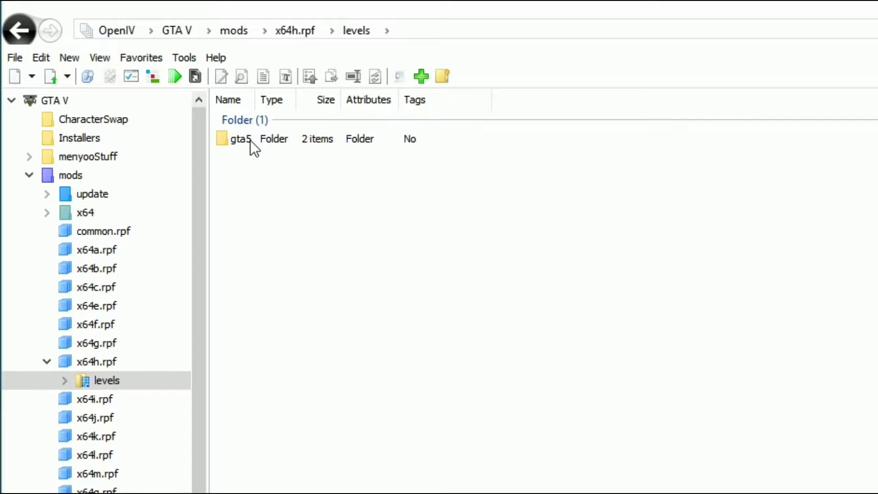
double_click(251, 140)
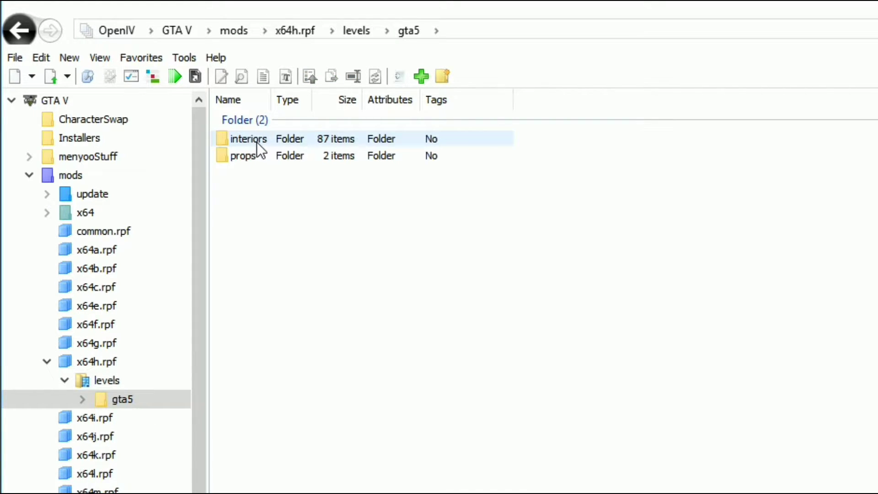
left_click(273, 158)
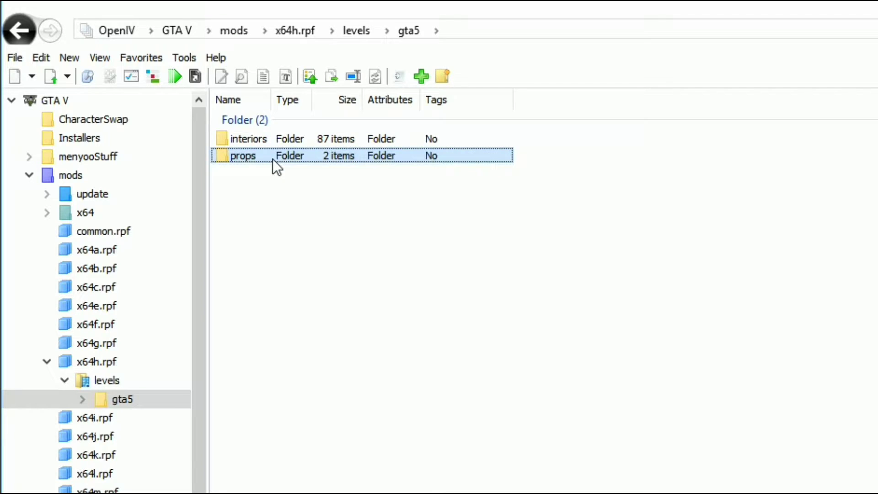
double_click(279, 157)
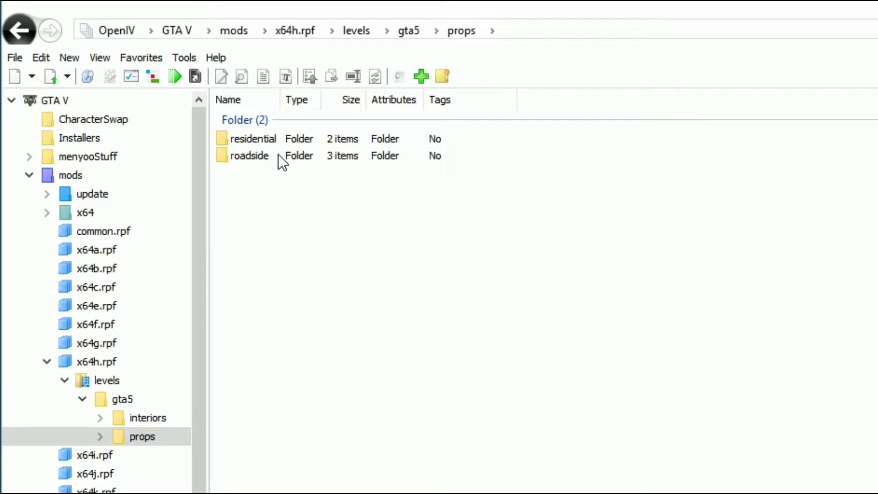
left_click(280, 138)
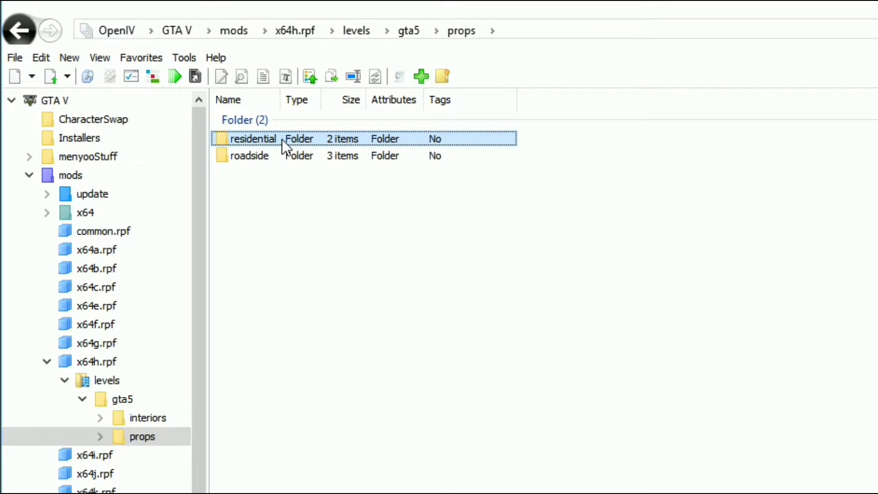
double_click(282, 139)
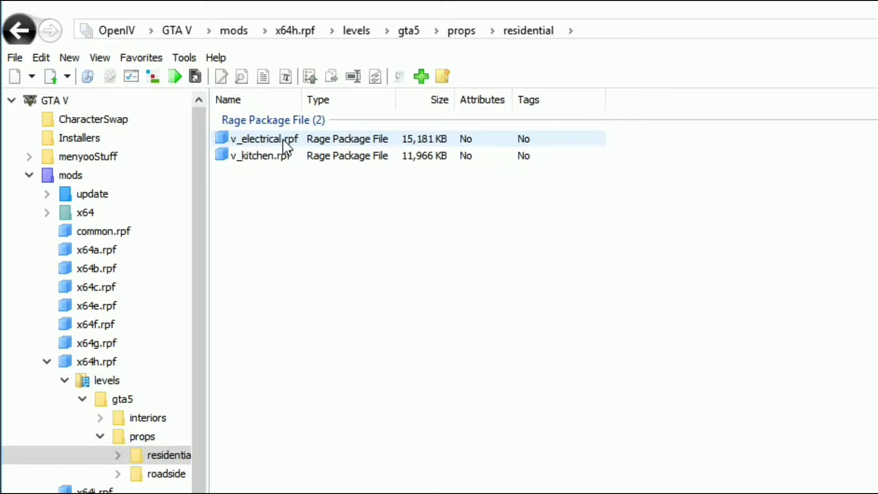
left_click(308, 139)
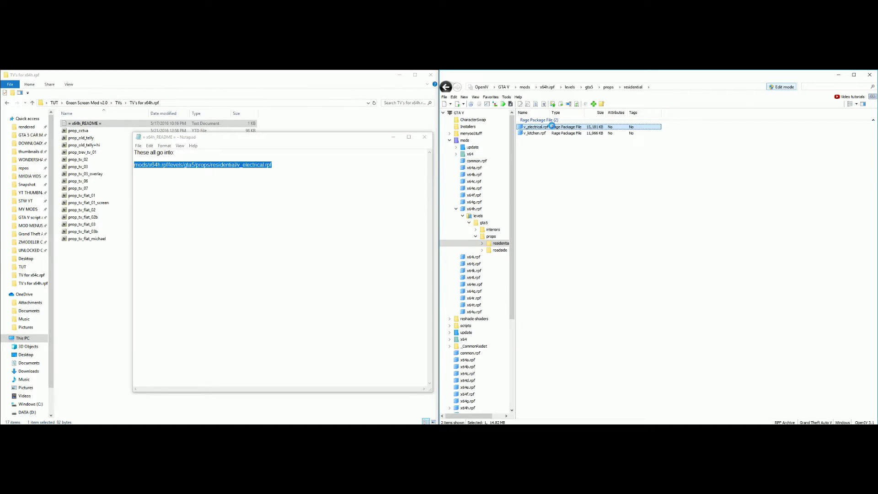
double_click(307, 138)
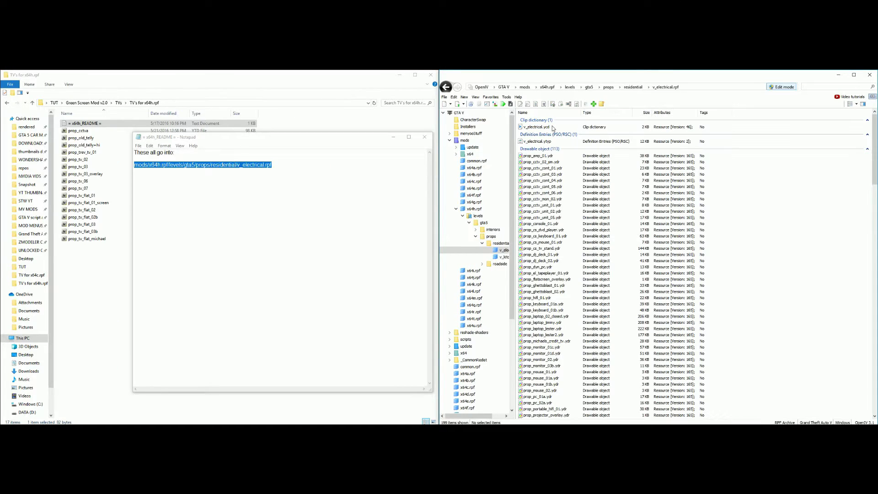
- Close the x64h_README file and add all the prop files from TV's for x64h.rpf to the v_electrical.rpf archive
left_click(424, 138)
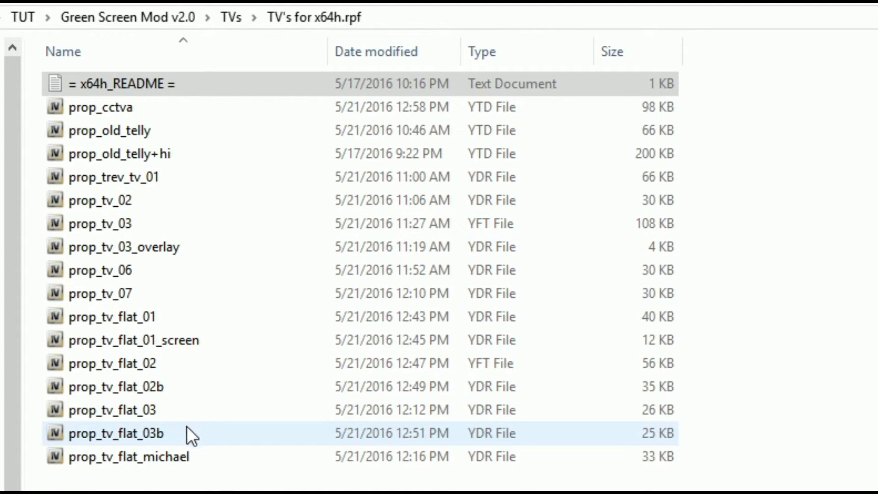
left_click(111, 461)
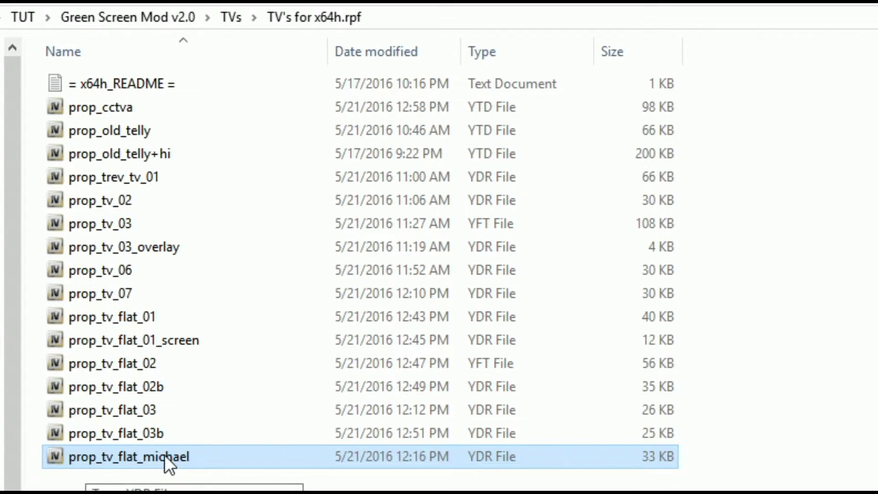
left_click(216, 314)
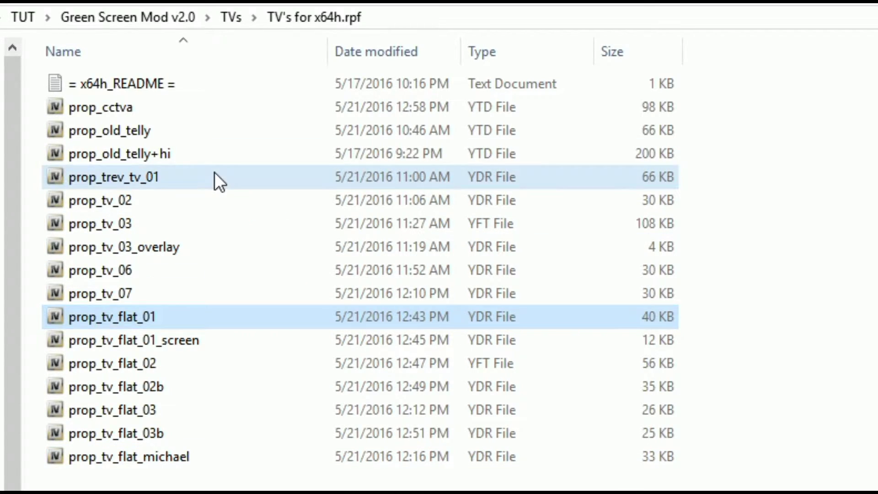
left_click(215, 177)
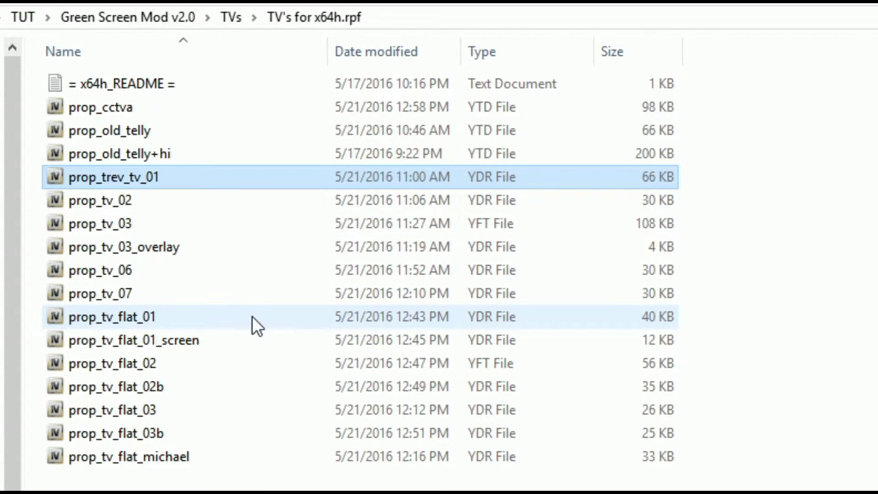
left_click(807, 281)
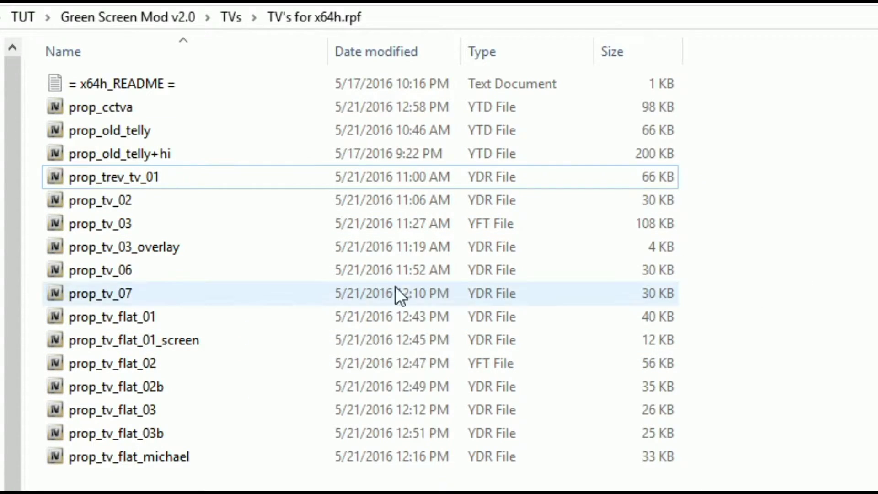
left_click_drag(301, 480, 158, 111)
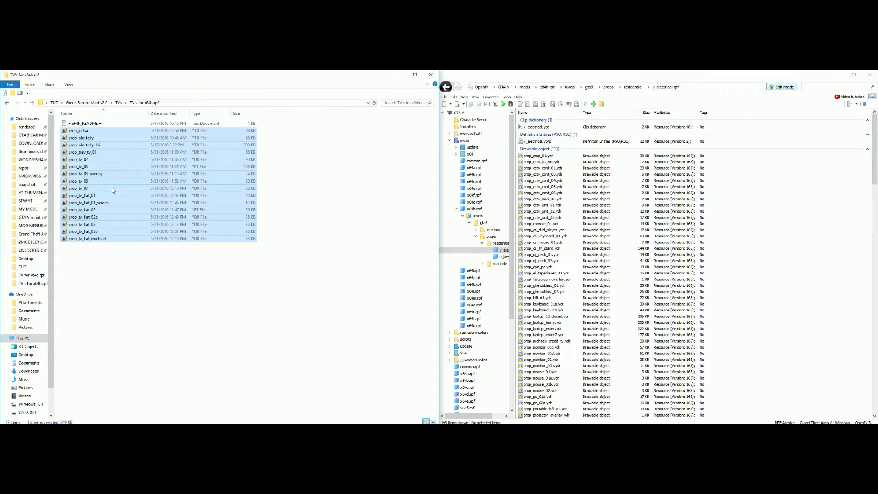
left_click_drag(215, 292, 877, 493)
- Go back up through Green Screen Mod v2.0 to the TUT folder, and close all archives in OpenIV
left_click(7, 104)
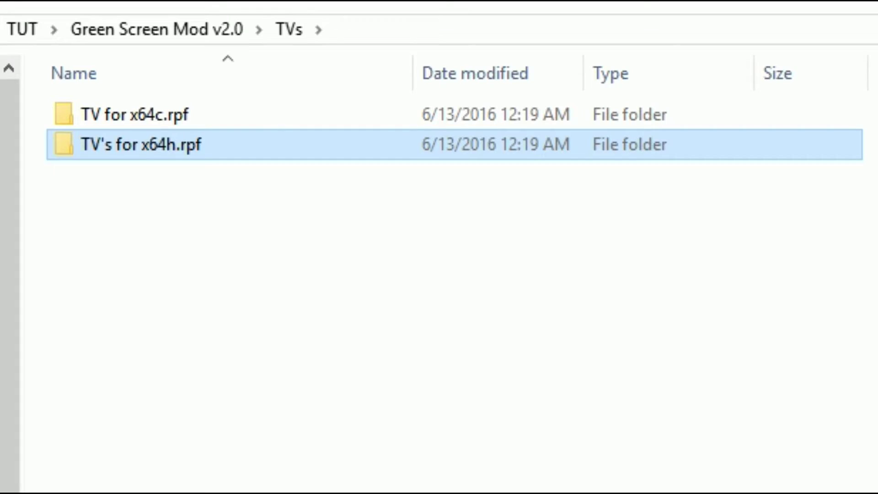
key("alt+Up")
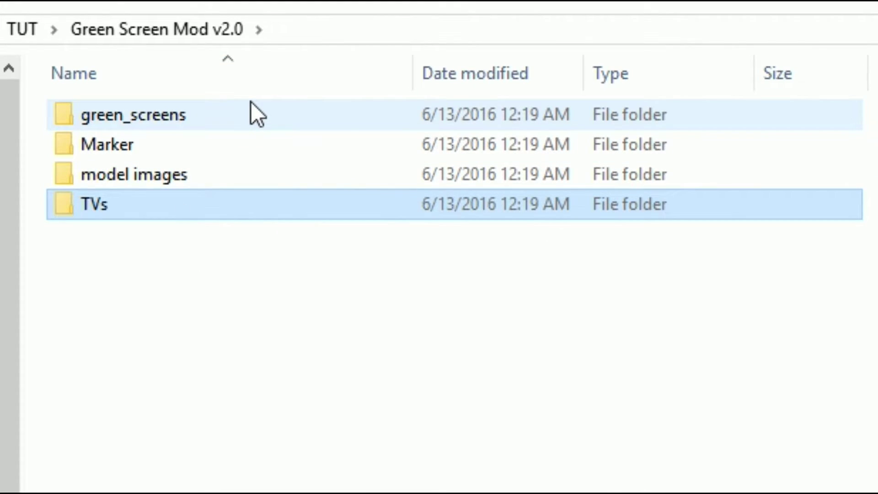
mouse_move(261, 103)
left_click(237, 117)
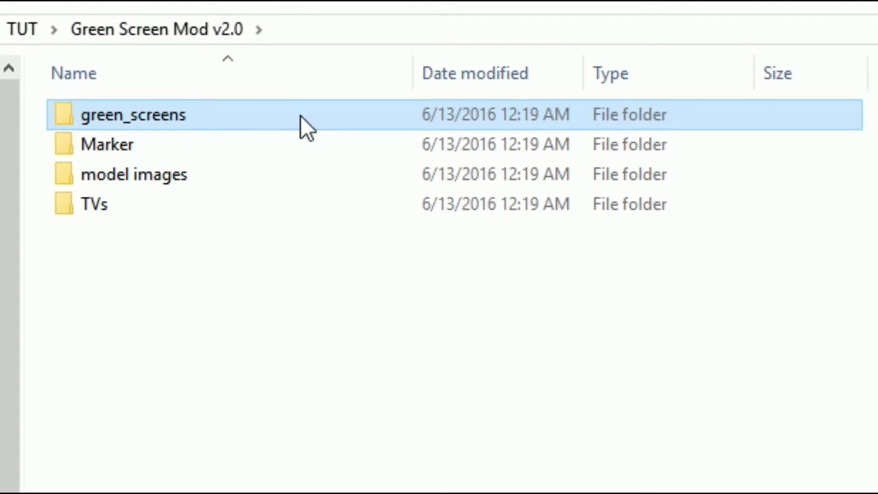
left_click(178, 202)
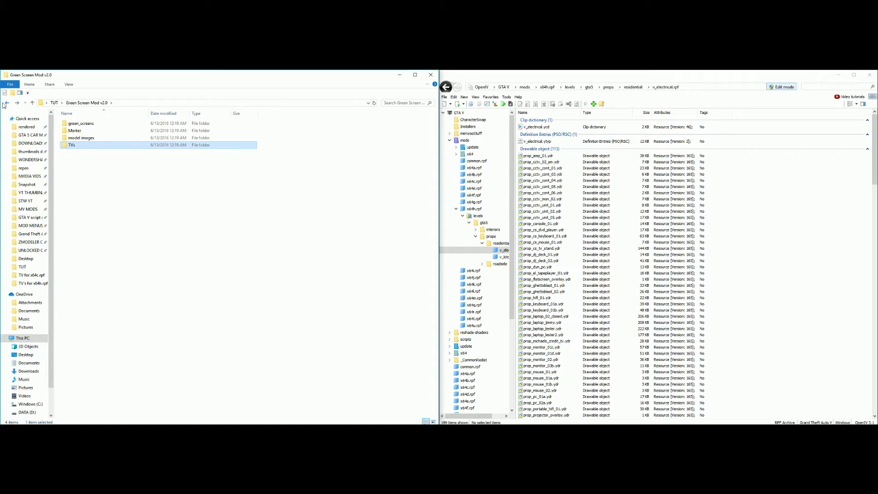
left_click(6, 103)
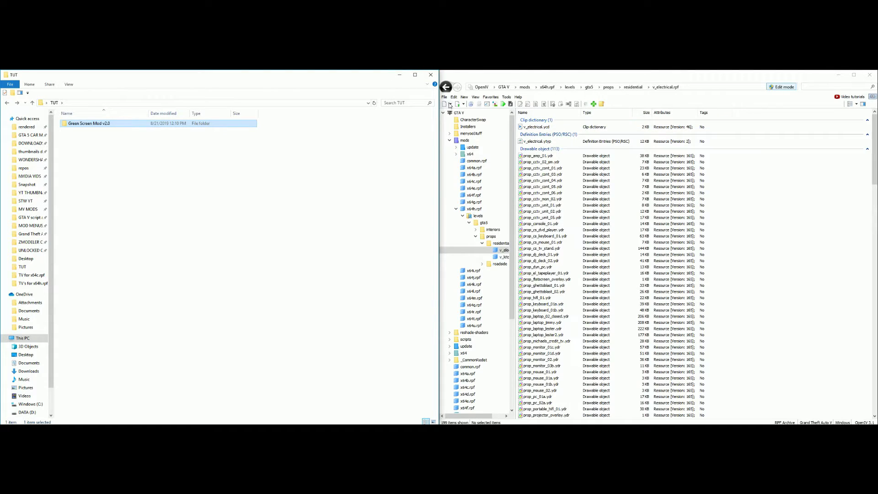
left_click(443, 97)
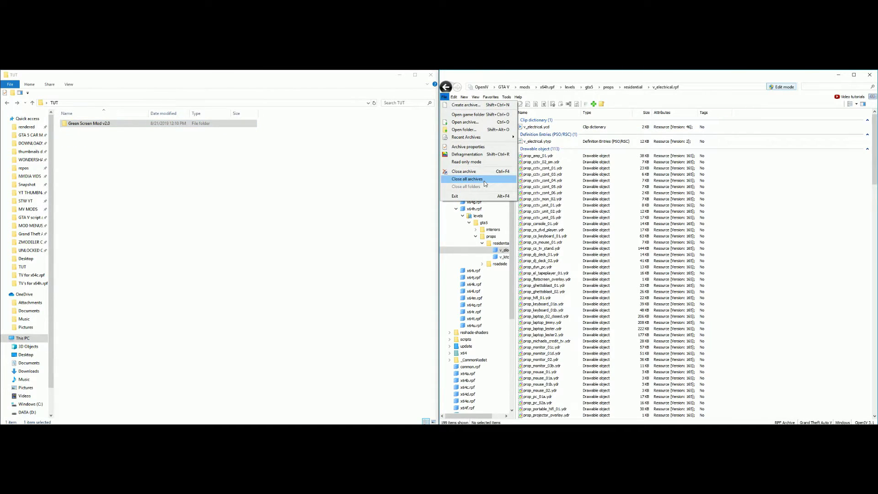
left_click(485, 184)
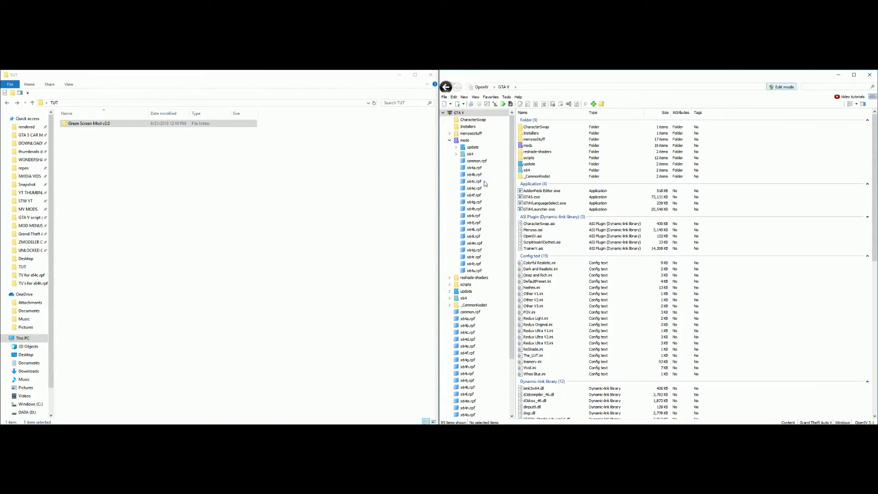
- Close OpenIV and minimize the TUT folder window
left_click(868, 76)
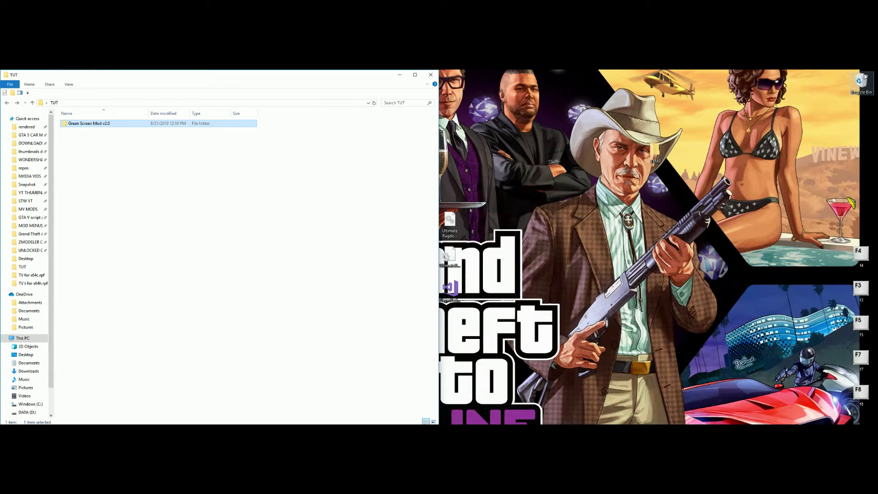
left_click(394, 77)
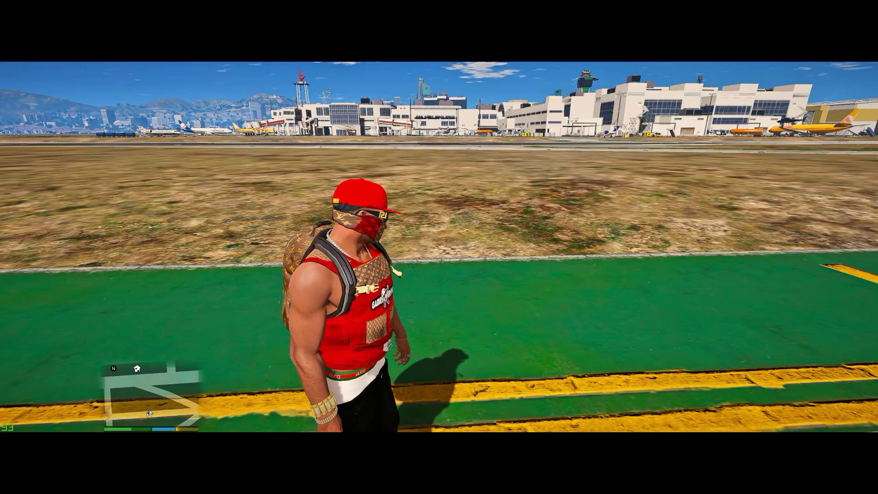
- Switch to GTA V, bring up the Menyoo trainer and enter its Object Spooner section
key("F8")
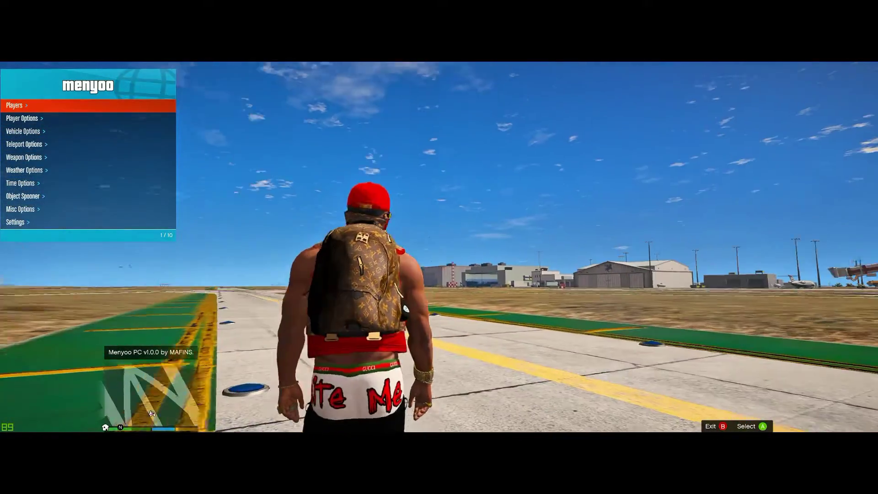
key("Down")
key("Down")
key("Down")
key("Down")
key("Down")
key("Down")
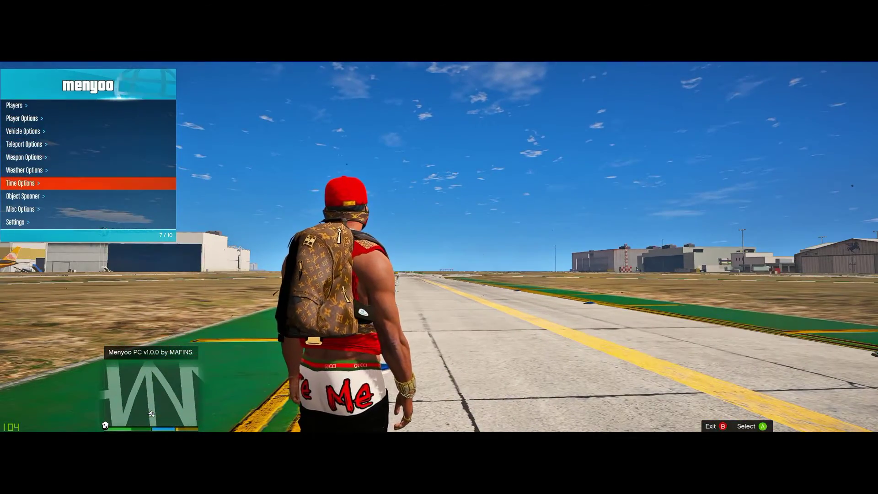
key("Down")
key("Return")
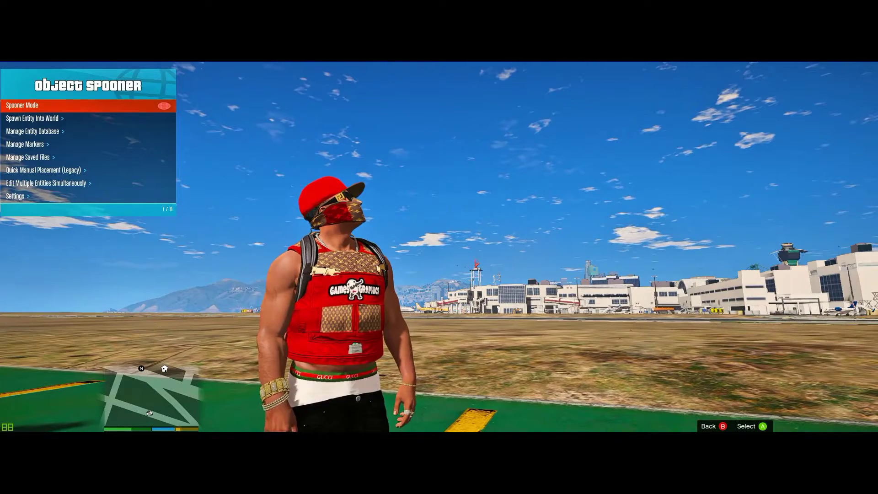
- Show the list of objects that can be spawned into the world
key("Down")
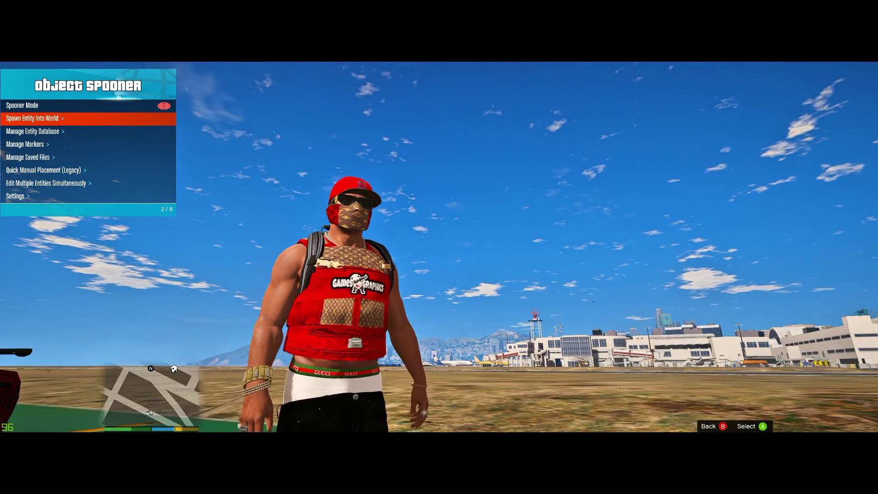
key("Return")
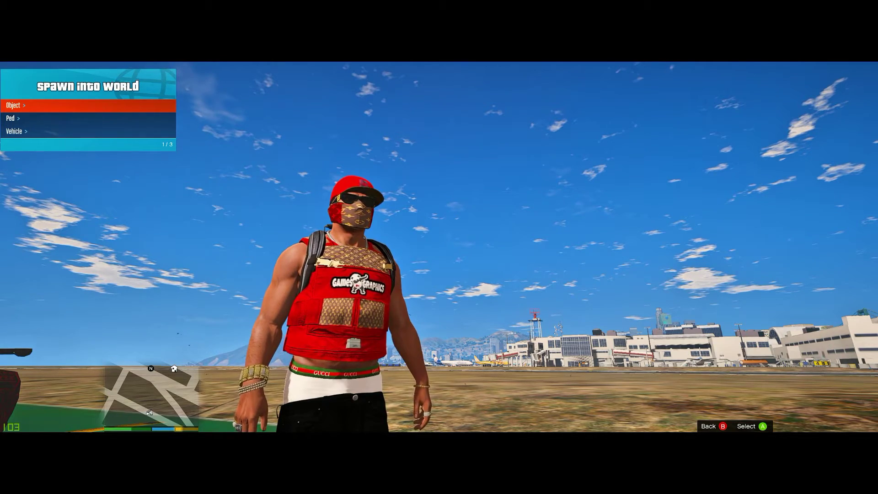
key("Return")
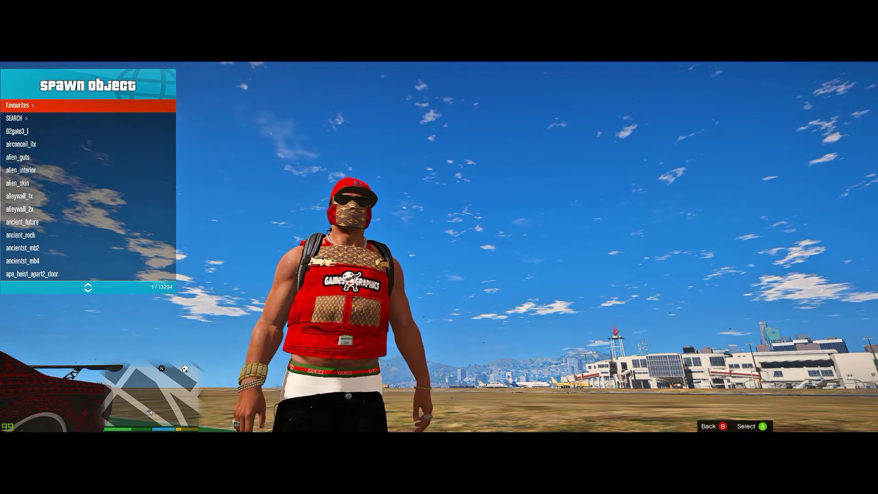
- Search the spawnable objects for prop__tv__test
key("Down")
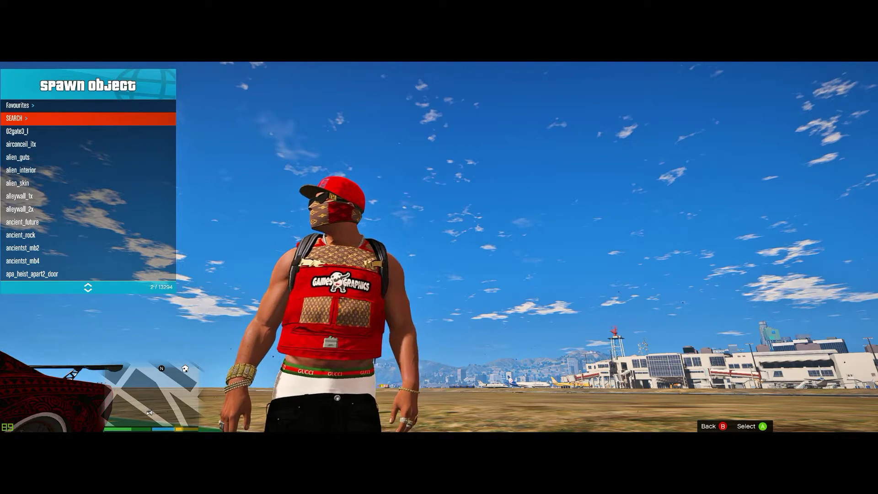
key("Return")
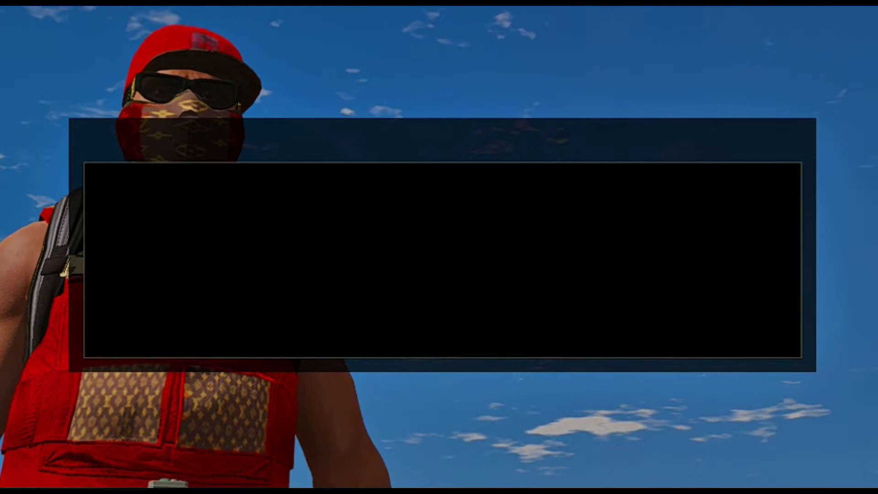
type("prop")
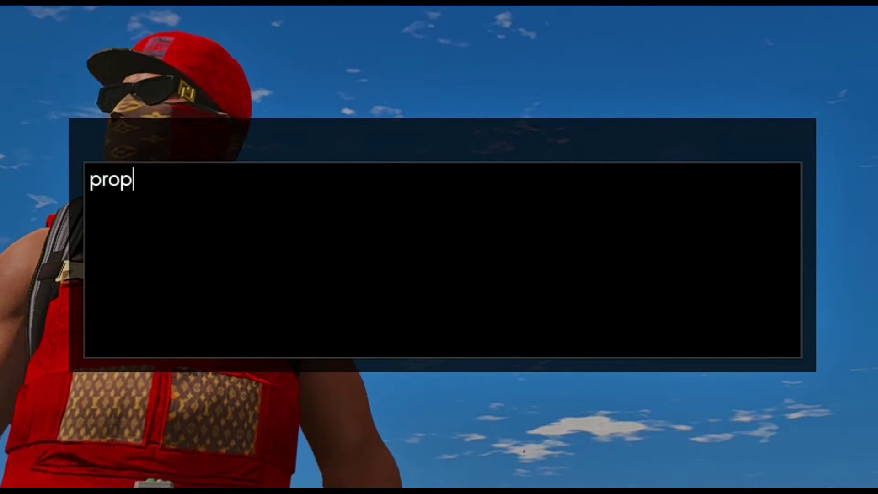
type("__tv")
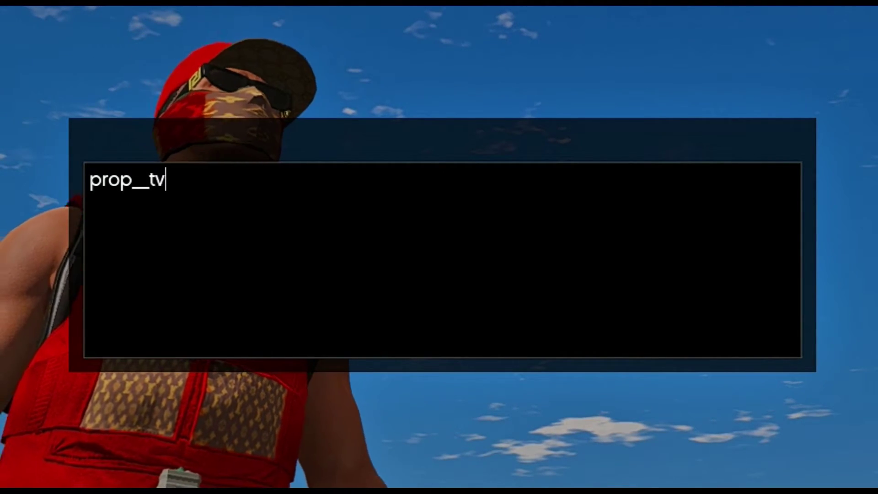
type("__te")
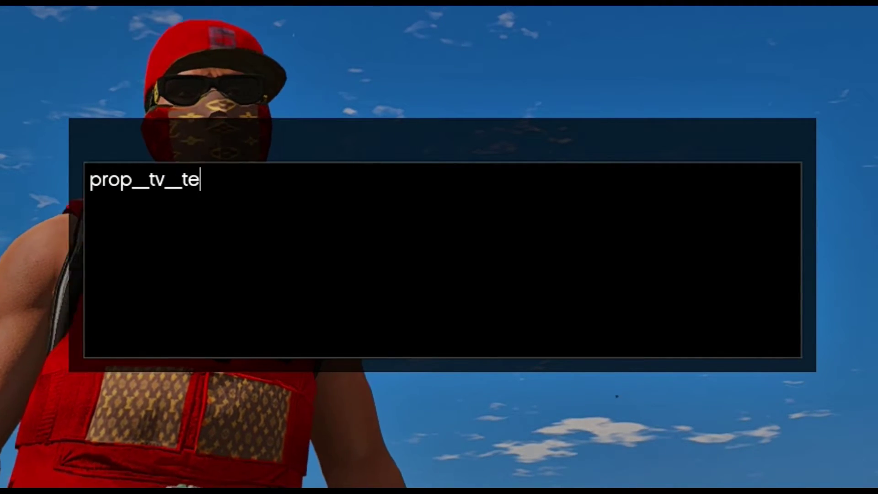
type("st")
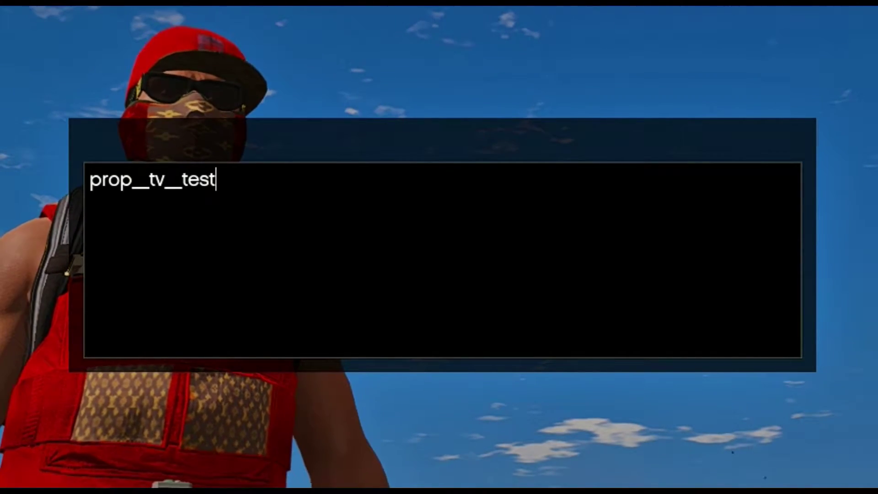